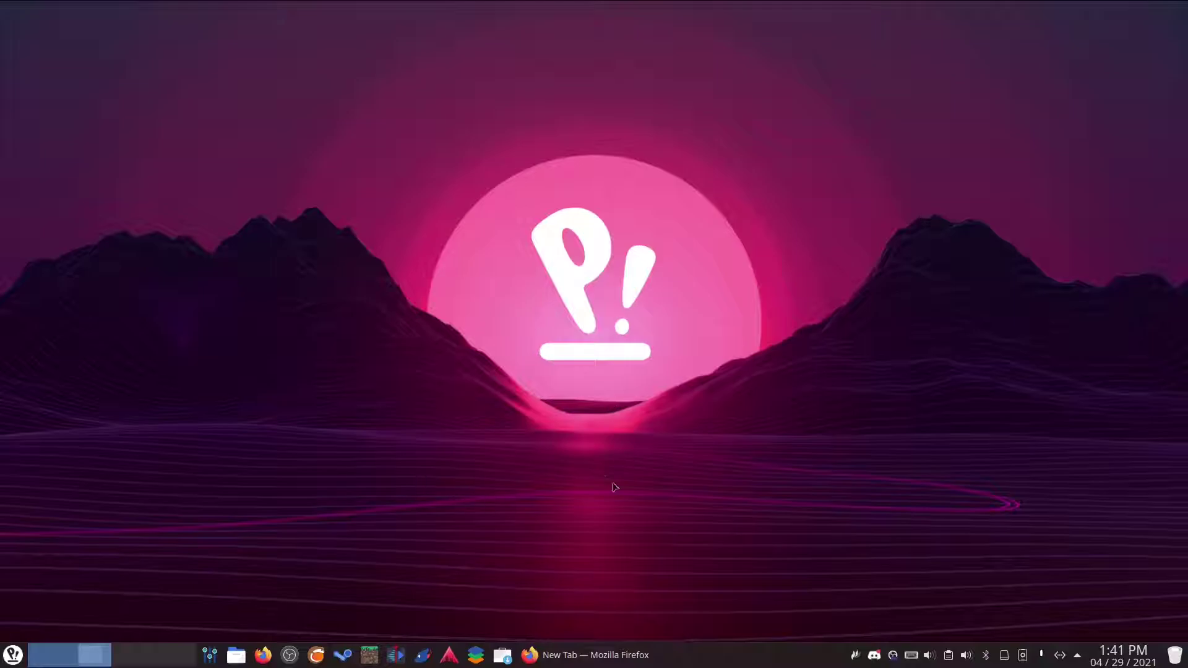
Step: Switch to Firefox, search the web for "openseeface github" and open the OpenSeeFace GitHub repository
{"action": "left_click", "coordinate": [557, 654]}
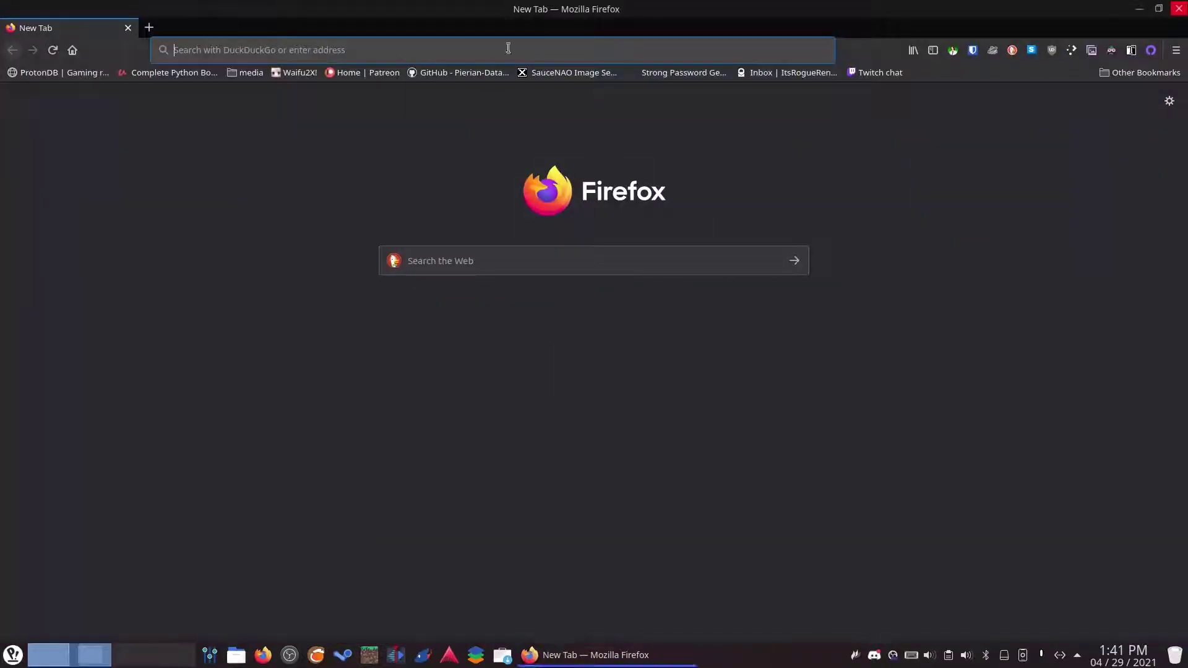
{"action": "left_click", "coordinate": [403, 48]}
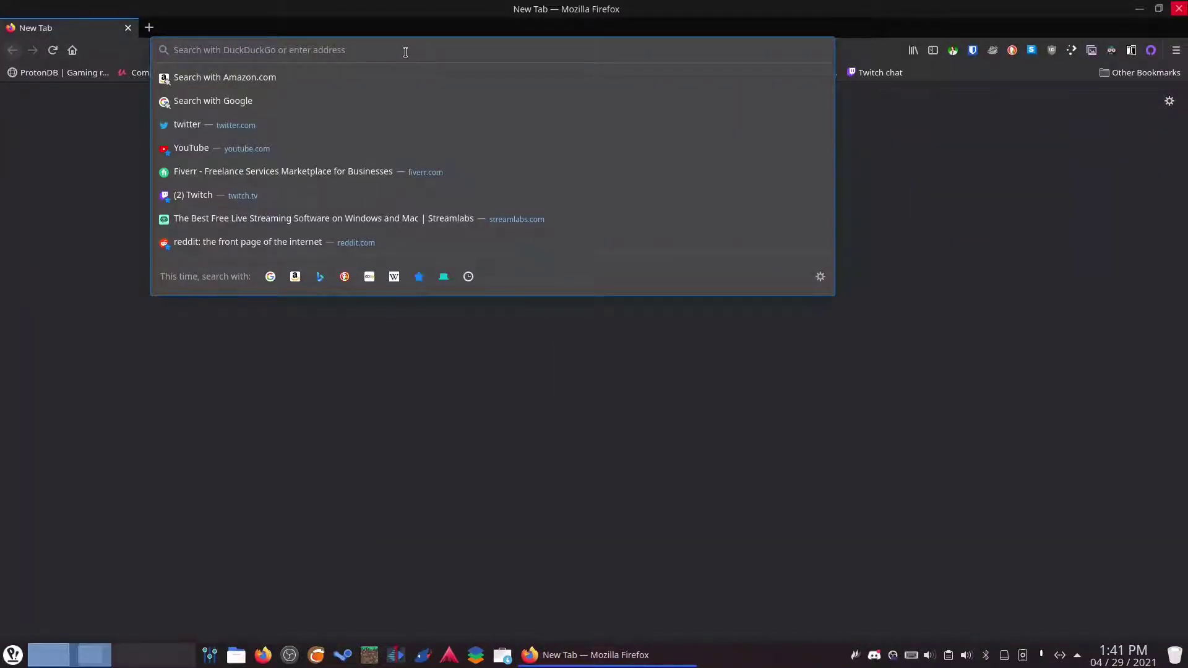
{"action": "type", "text": "opens"}
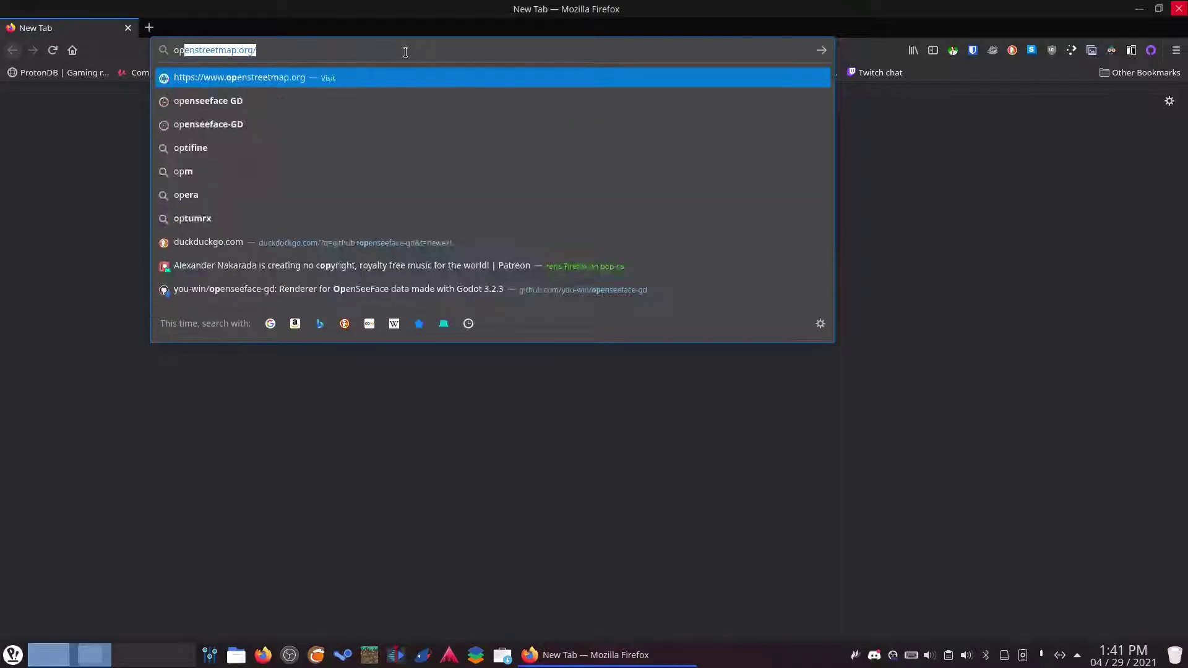
{"action": "type", "text": "eeface github"}
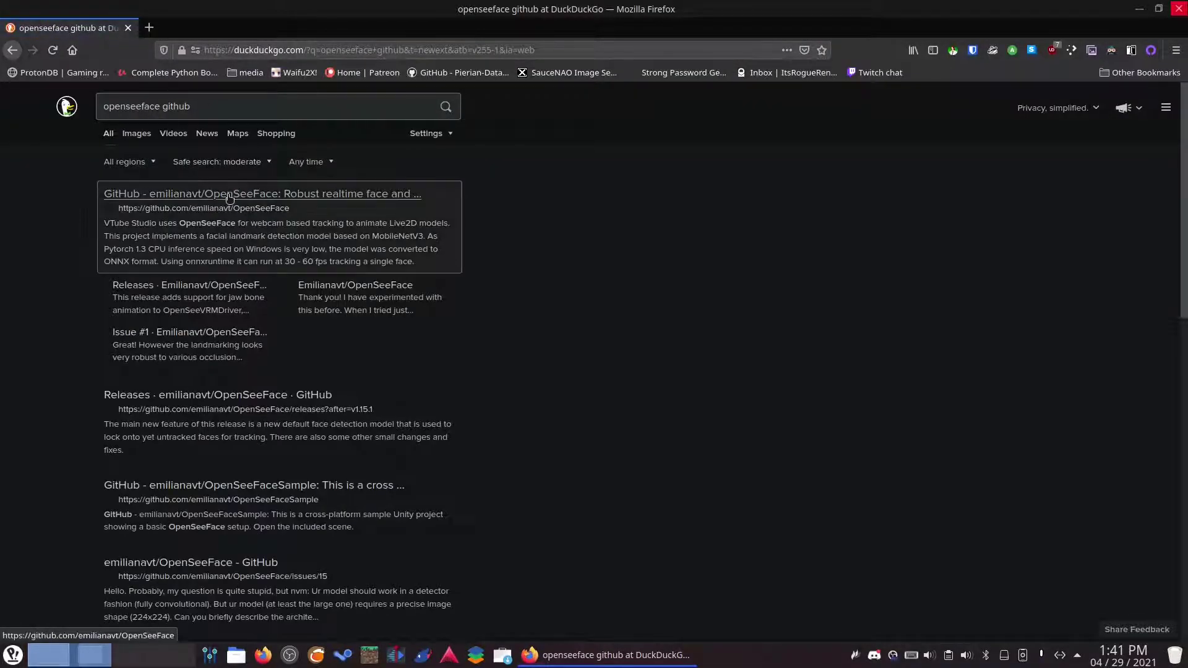
{"action": "left_click", "coordinate": [237, 196]}
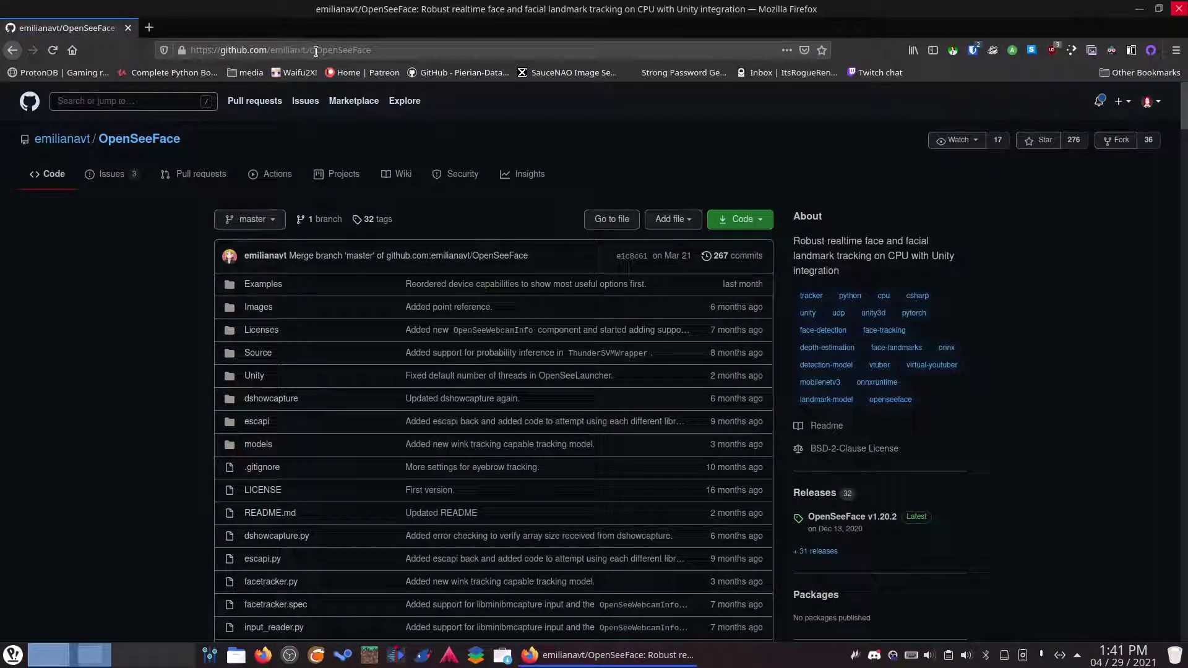
Step: Copy the OpenSeeFace repository's web address and minimize the browser
{"action": "left_click", "coordinate": [383, 50]}
{"action": "right_click", "coordinate": [278, 50]}
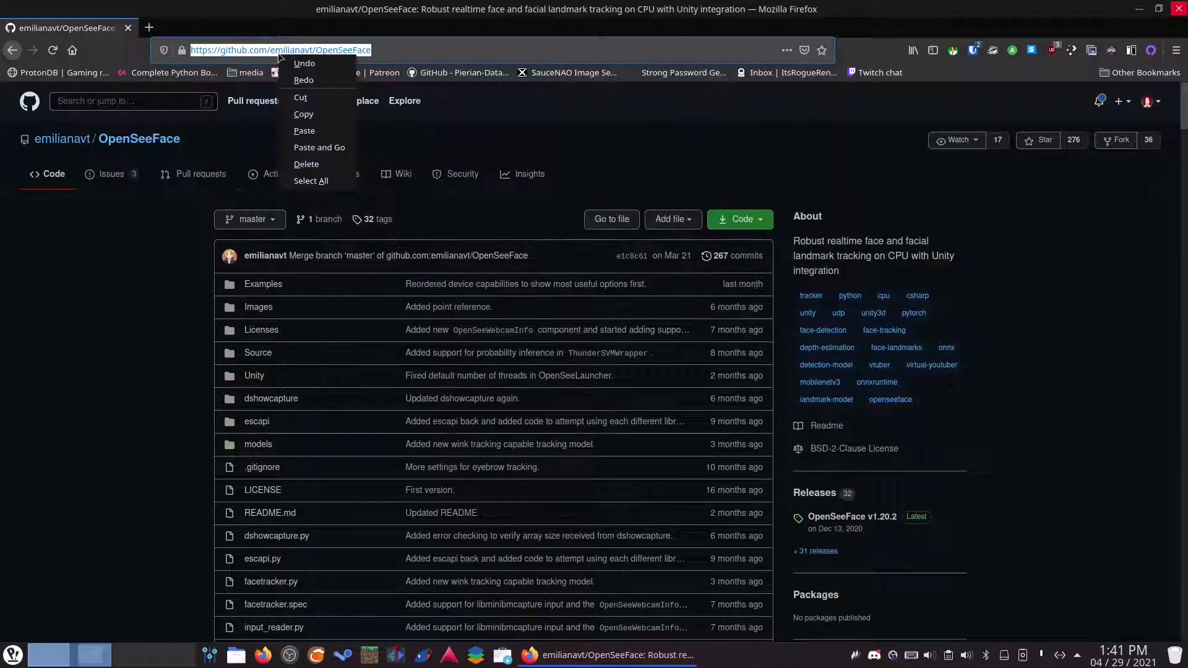
{"action": "left_click", "coordinate": [352, 114]}
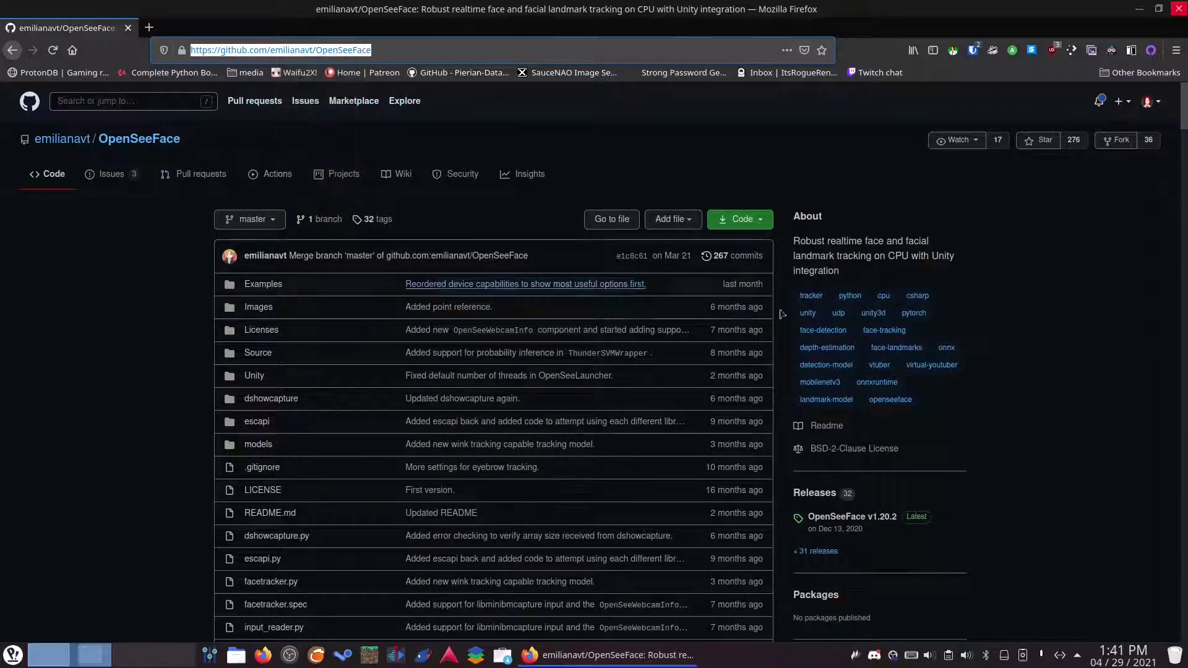
{"action": "left_click", "coordinate": [1138, 9]}
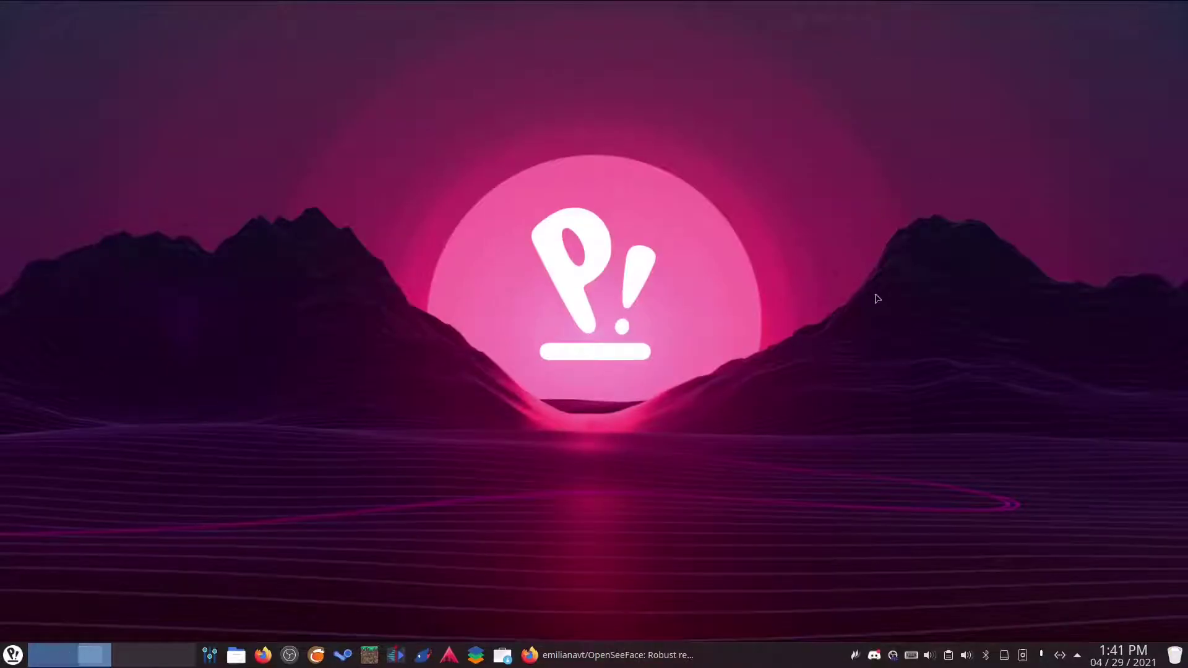
Step: Open a Konsole terminal window and reposition it on the desktop
{"action": "key", "text": "ctrl+alt+t"}
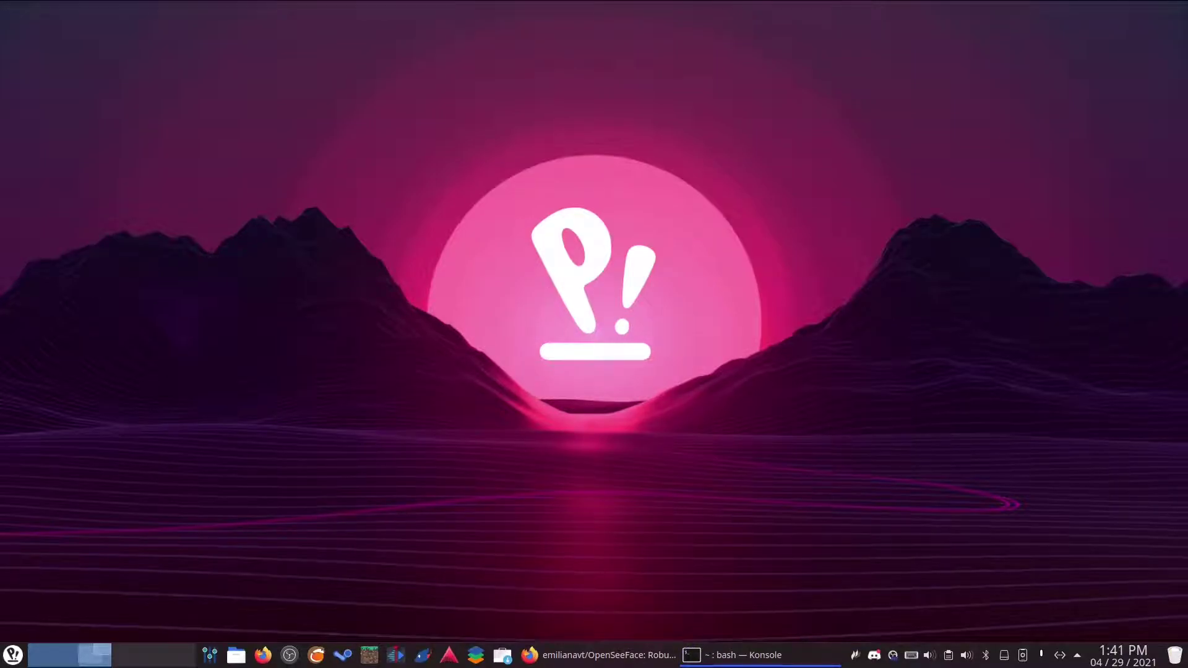
{"action": "left_click", "coordinate": [13, 654]}
{"action": "left_click", "coordinate": [816, 100]}
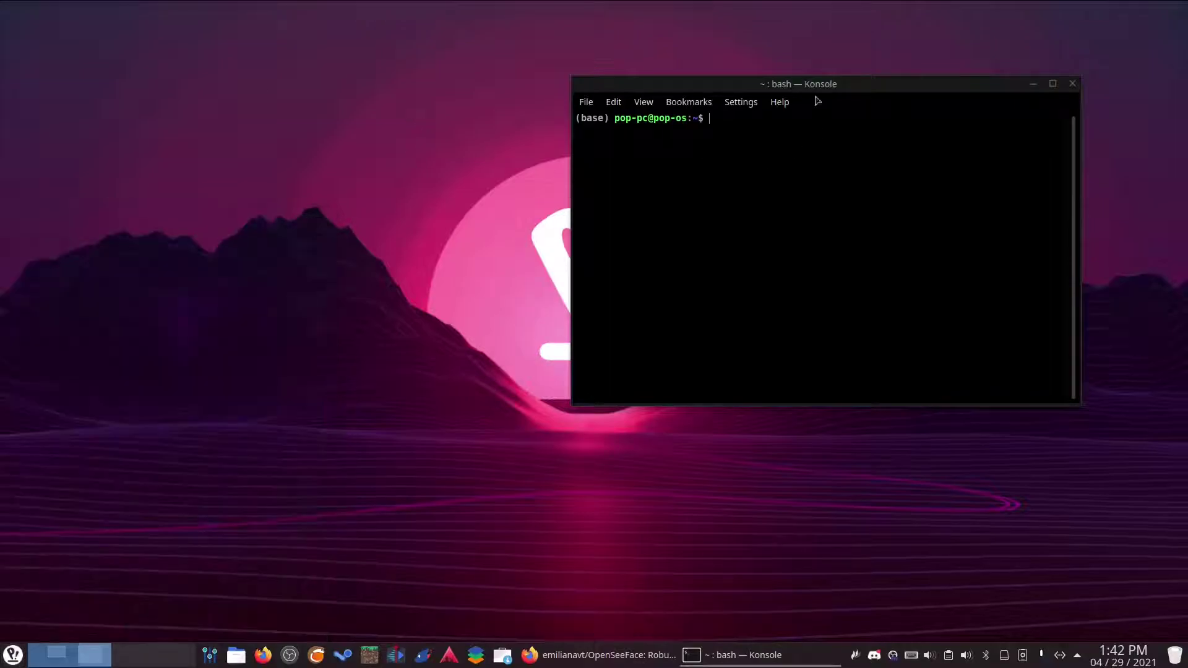
{"action": "left_click_drag", "start_coordinate": [827, 84], "coordinate": [852, 69]}
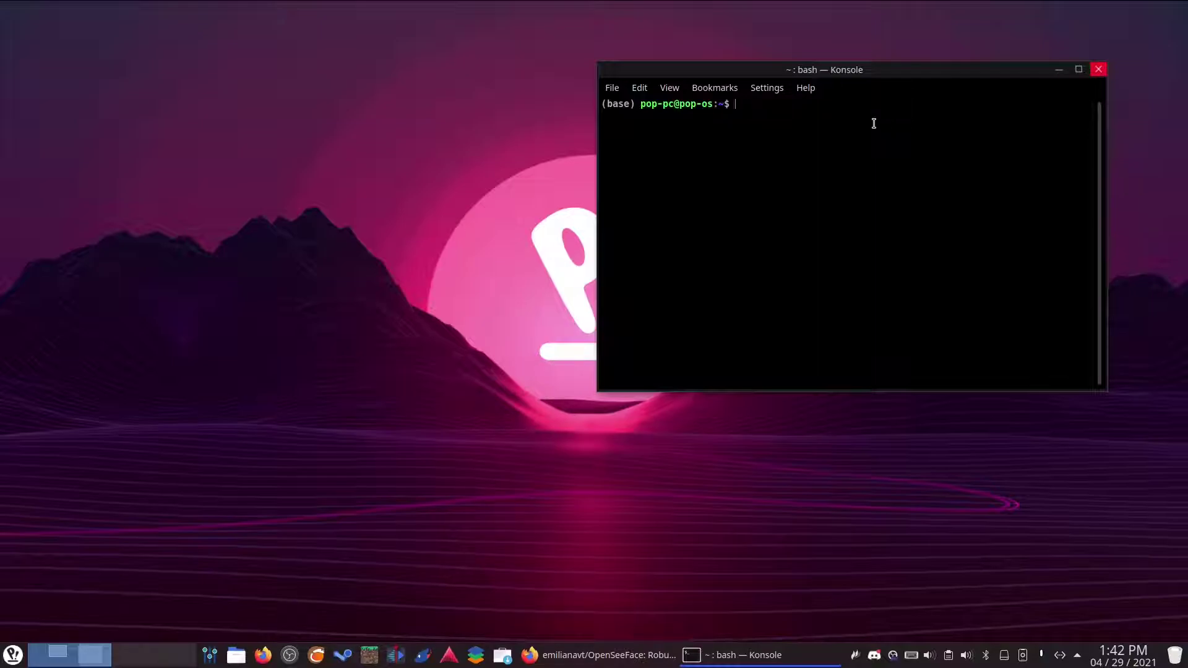
Step: Enter a git clone command with the copied OpenSeeFace repository address in the terminal, without running it
{"action": "type", "text": "giu"}
{"action": "type", "text": "t clone"}
{"action": "right_click", "coordinate": [837, 137]}
{"action": "left_click", "coordinate": [860, 147]}
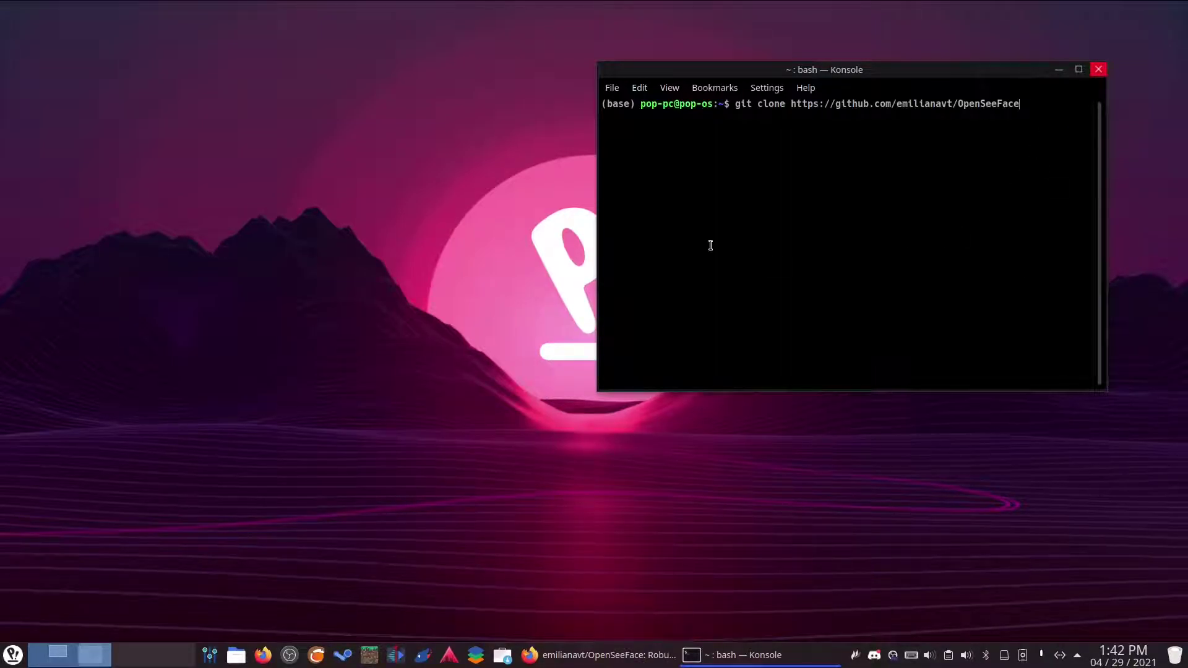
Step: Open the OpenSeeFace folder from Home in the Dolphin file manager and look through its contents
{"action": "left_click", "coordinate": [236, 655]}
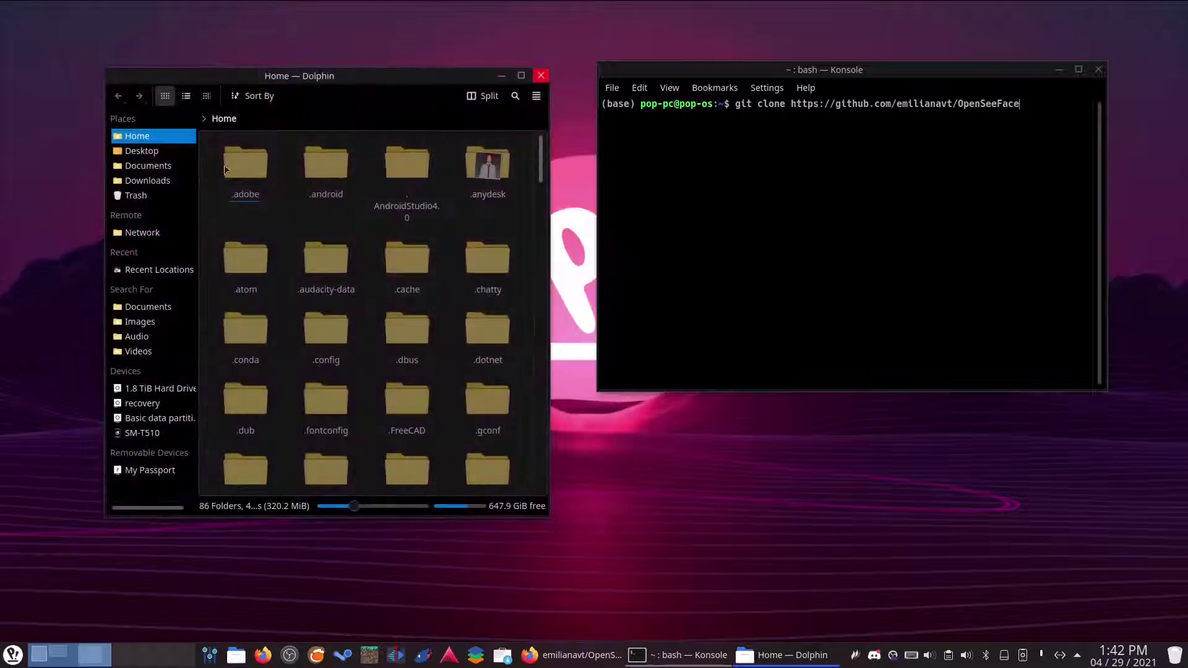
{"action": "scroll", "coordinate": [433, 273], "scroll_direction": "down", "scroll_amount": 10}
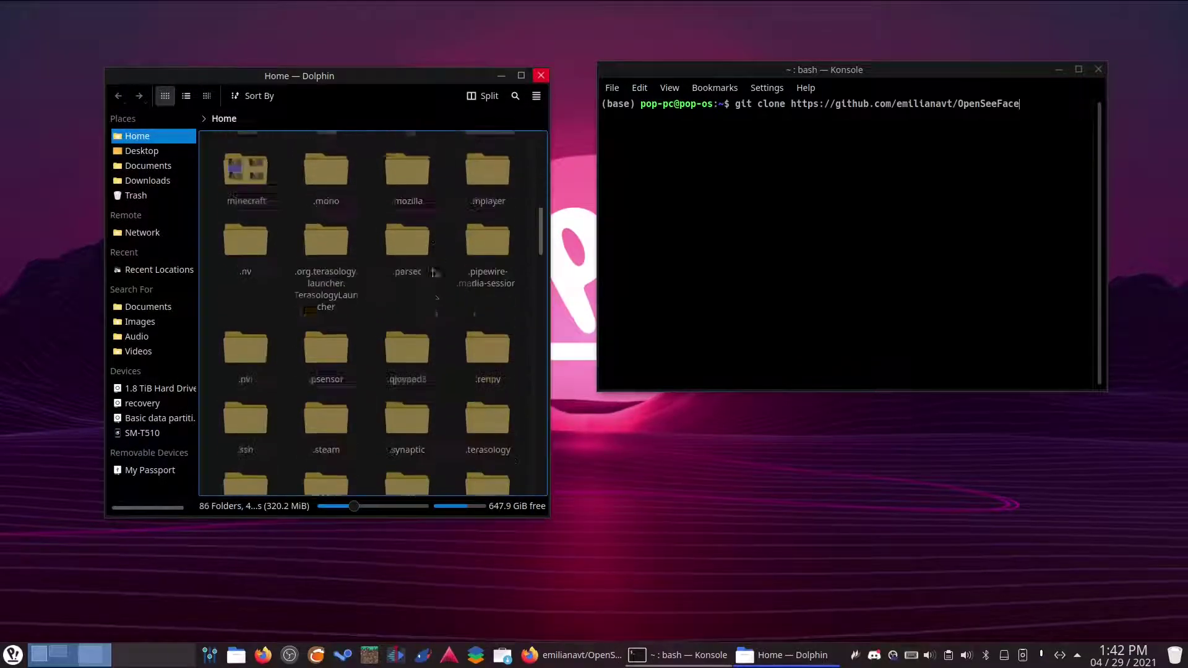
{"action": "scroll", "coordinate": [434, 273], "scroll_direction": "down", "scroll_amount": 3}
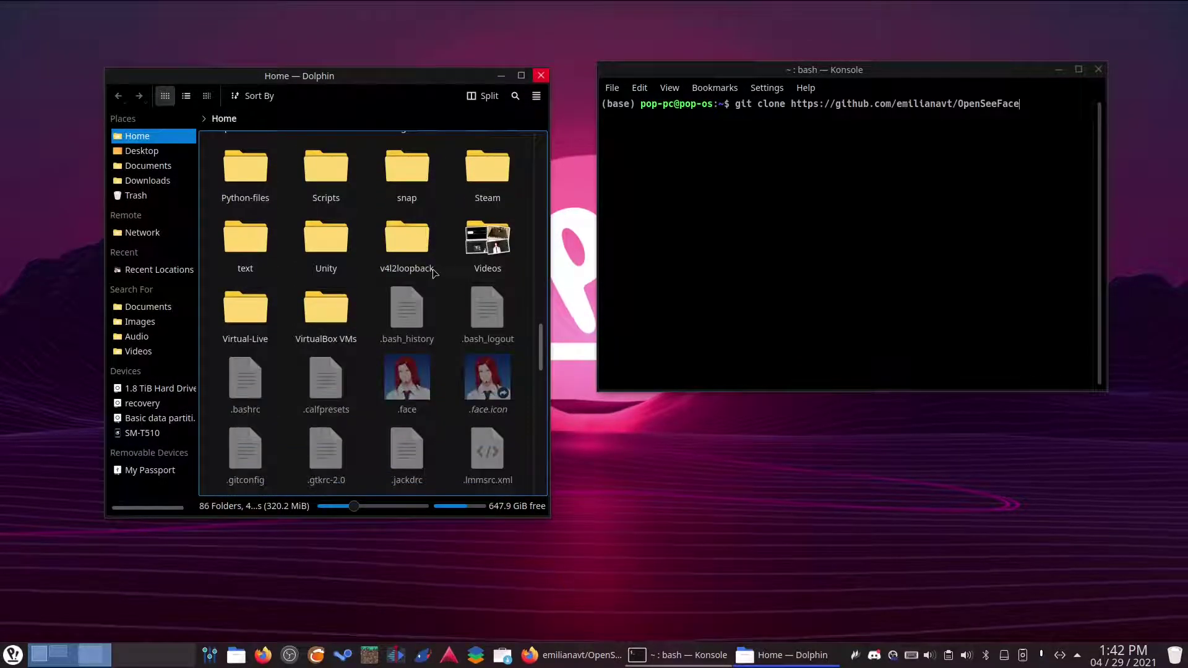
{"action": "scroll", "coordinate": [434, 274], "scroll_direction": "up", "scroll_amount": 4}
{"action": "left_click", "coordinate": [254, 329]}
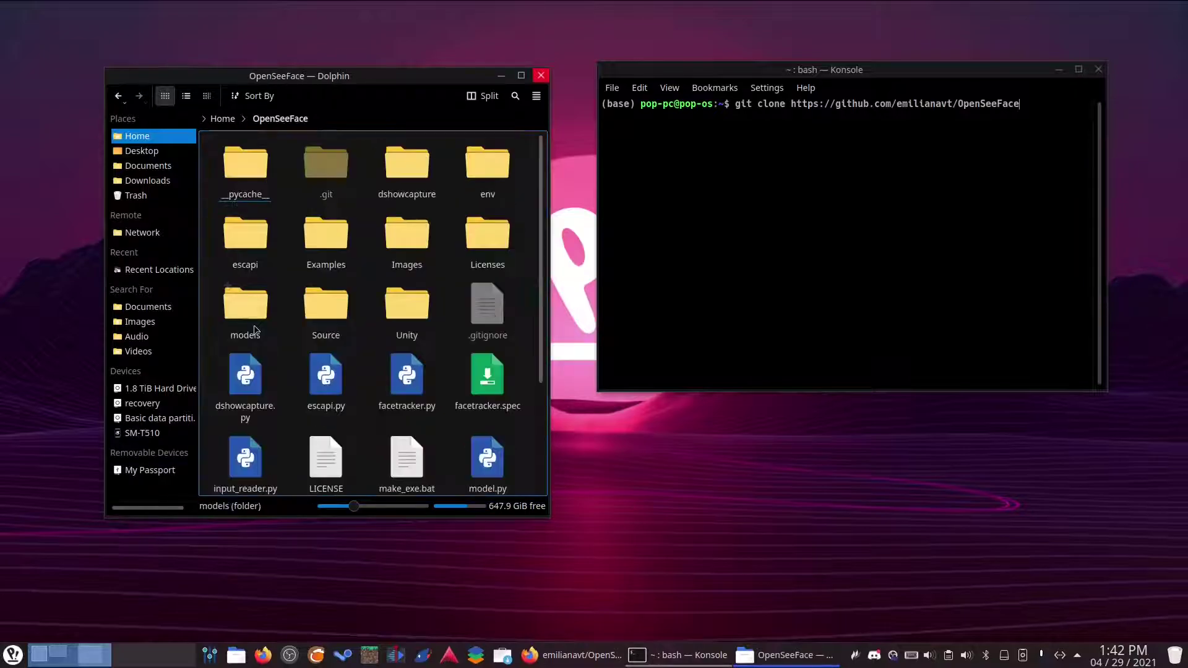
{"action": "scroll", "coordinate": [384, 258], "scroll_direction": "down", "scroll_amount": 2}
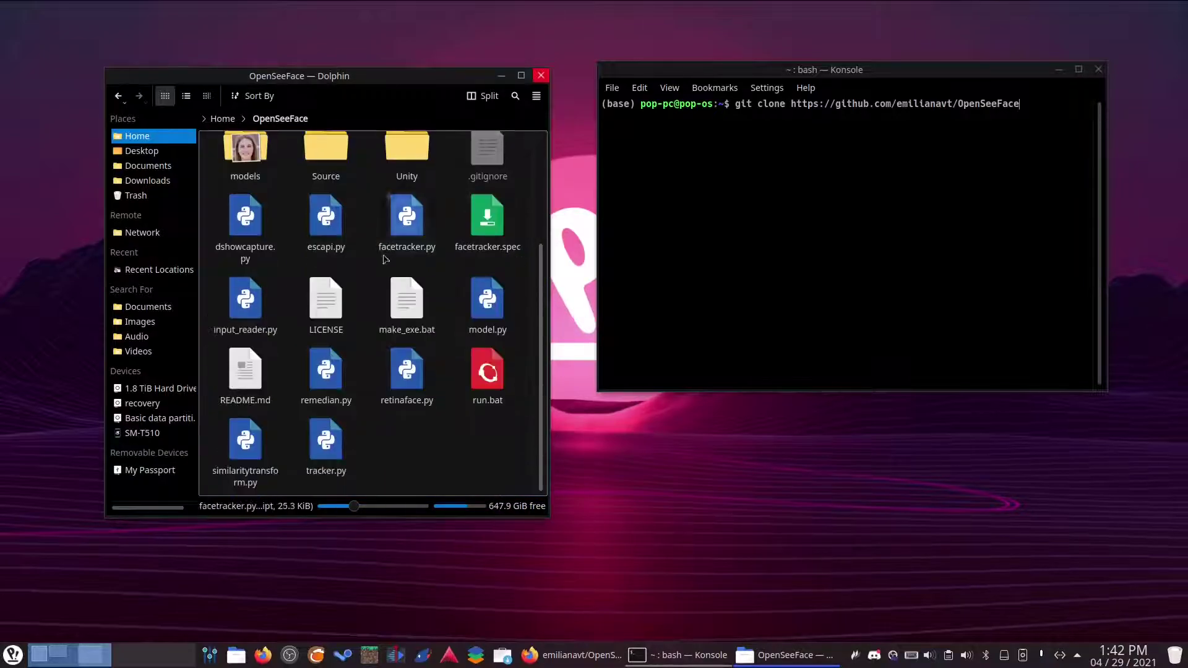
{"action": "scroll", "coordinate": [384, 259], "scroll_direction": "up", "scroll_amount": 2}
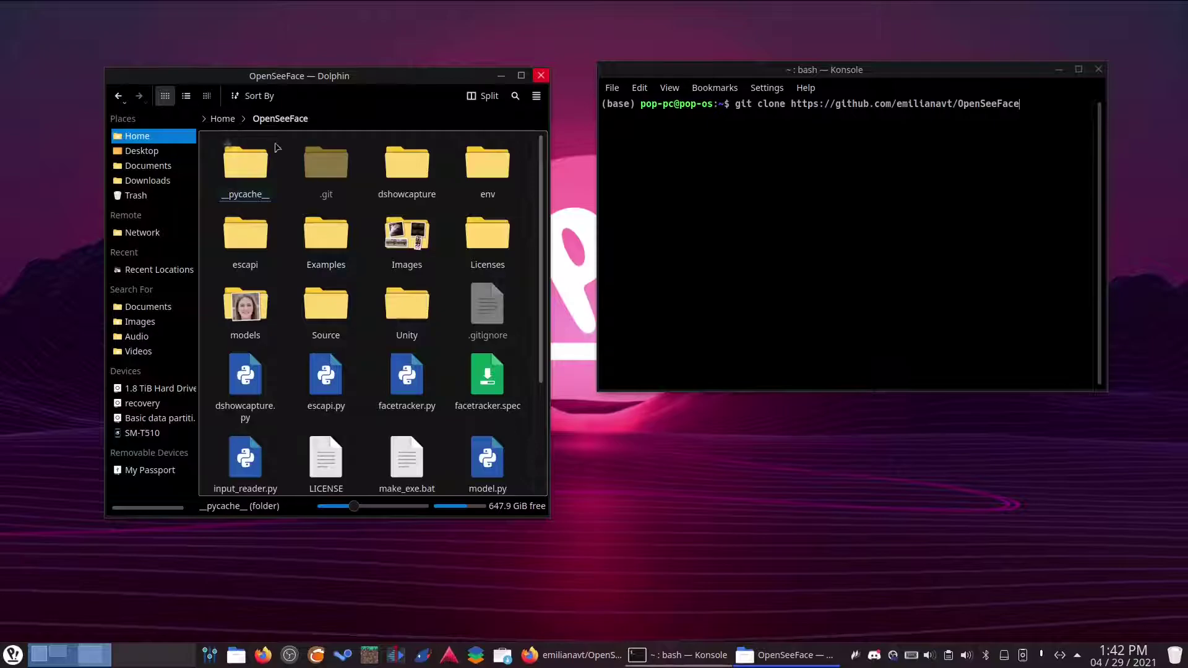
Step: Clear the unexecuted git clone command from the terminal prompt
{"action": "left_click", "coordinate": [1000, 107]}
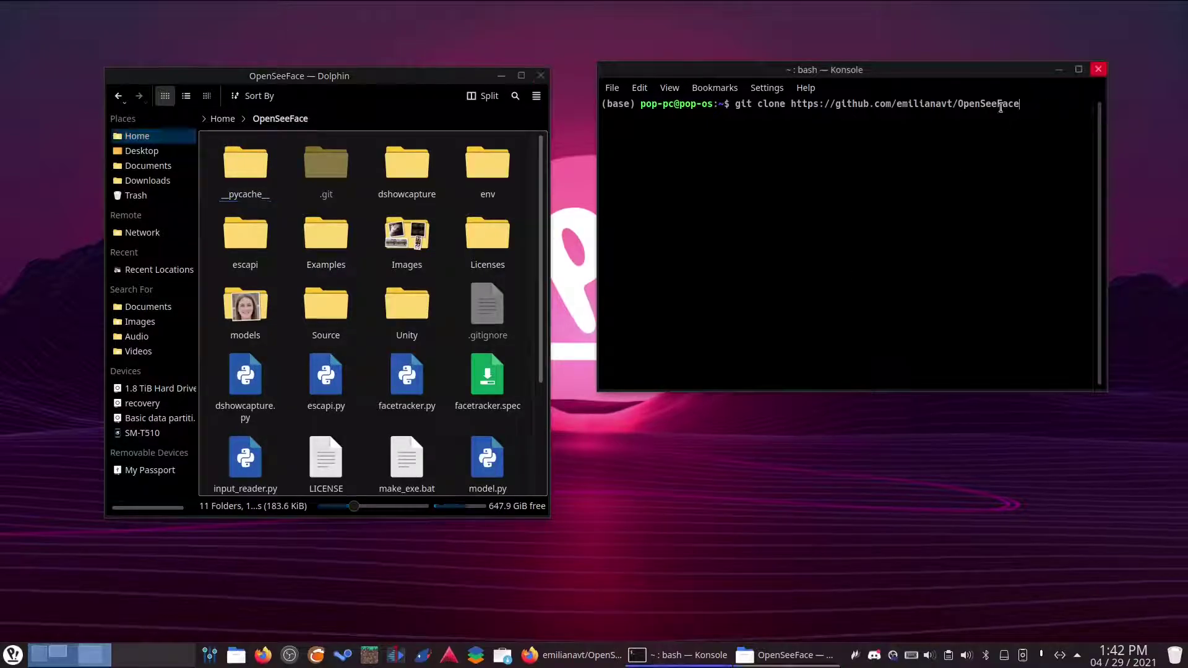
{"action": "key", "text": "BackSpace"}
{"action": "key", "text": "BackSpace"}
{"action": "key", "text": "BackSpace"}
{"action": "key", "text": "BackSpace"}
{"action": "key", "text": "BackSpace"}
{"action": "key", "text": "BackSpace"}
{"action": "key", "text": "BackSpace"}
{"action": "key", "text": "BackSpace"}
{"action": "key", "text": "BackSpace"}
{"action": "key", "text": "BackSpace"}
{"action": "key", "text": "BackSpace"}
{"action": "key", "text": "BackSpace"}
{"action": "key", "text": "BackSpace"}
{"action": "key", "text": "BackSpace"}
{"action": "key", "text": "BackSpace"}
{"action": "key", "text": "BackSpace"}
{"action": "key", "text": "BackSpace"}
{"action": "key", "text": "BackSpace"}
{"action": "key", "text": "BackSpace"}
{"action": "key", "text": "BackSpace"}
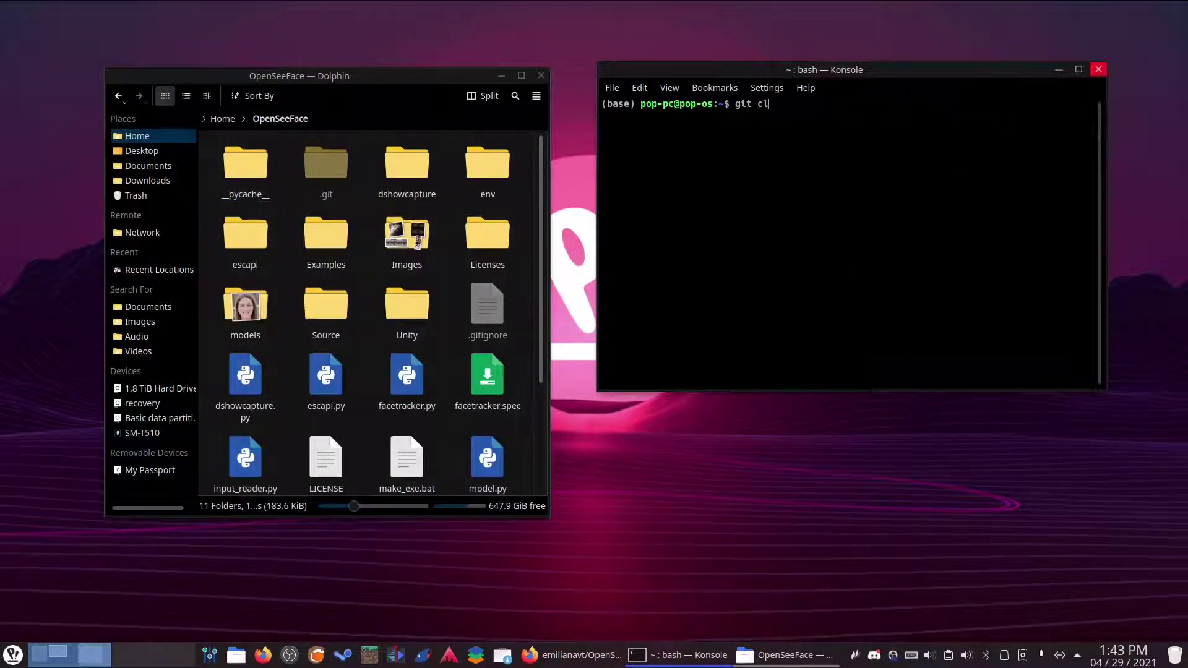
{"action": "key", "text": "BackSpace"}
{"action": "key", "text": "BackSpace"}
{"action": "key", "text": "BackSpace"}
{"action": "key", "text": "BackSpace"}
{"action": "key", "text": "BackSpace"}
{"action": "key", "text": "BackSpace"}
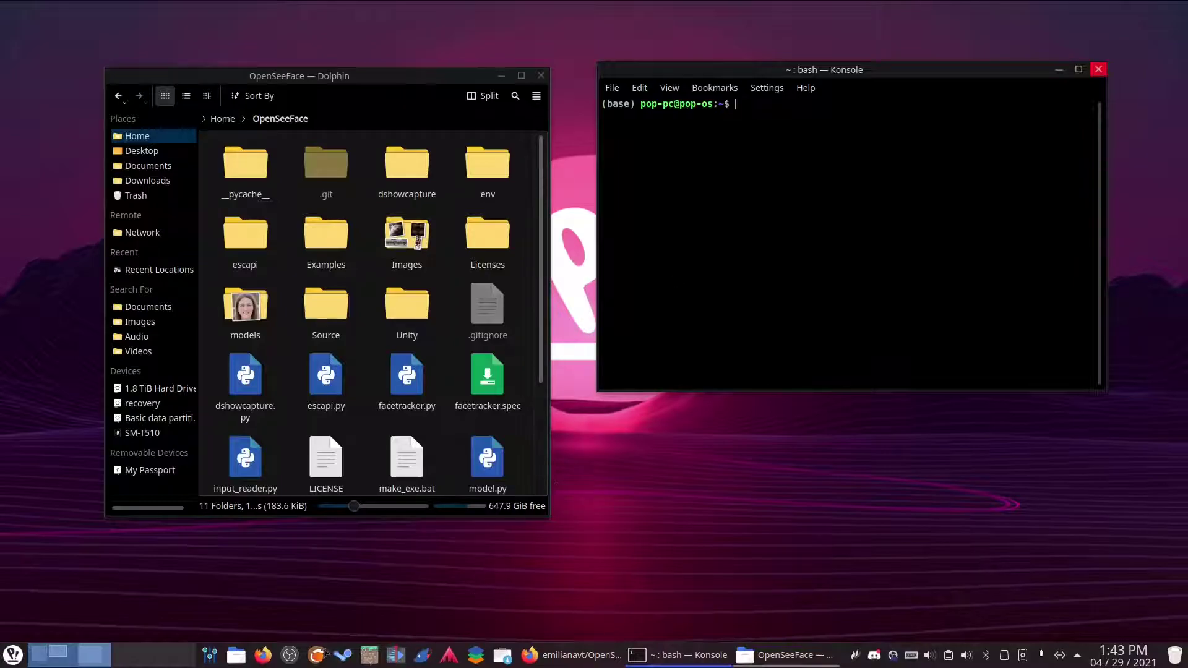
Step: Switch back to Firefox and open the VSeeFace website linked in the Overview of the OpenSeeFace README
{"action": "left_click", "coordinate": [563, 656]}
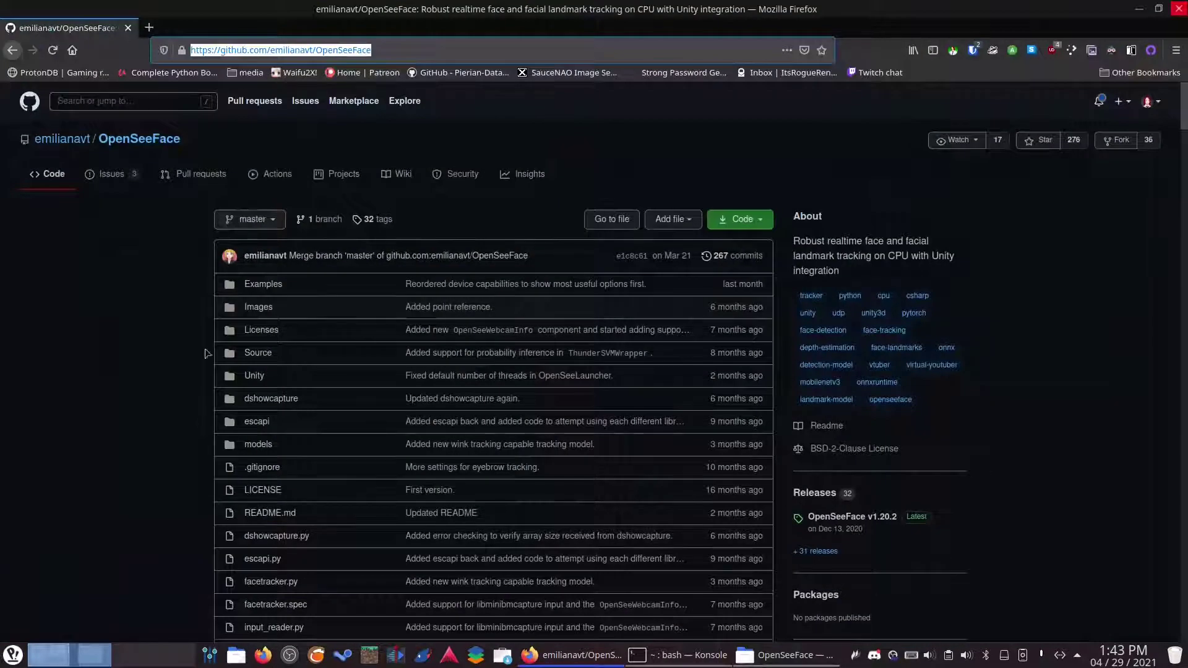
{"action": "scroll", "coordinate": [465, 358], "scroll_direction": "down", "scroll_amount": 5}
{"action": "scroll", "coordinate": [465, 358], "scroll_direction": "down", "scroll_amount": 9}
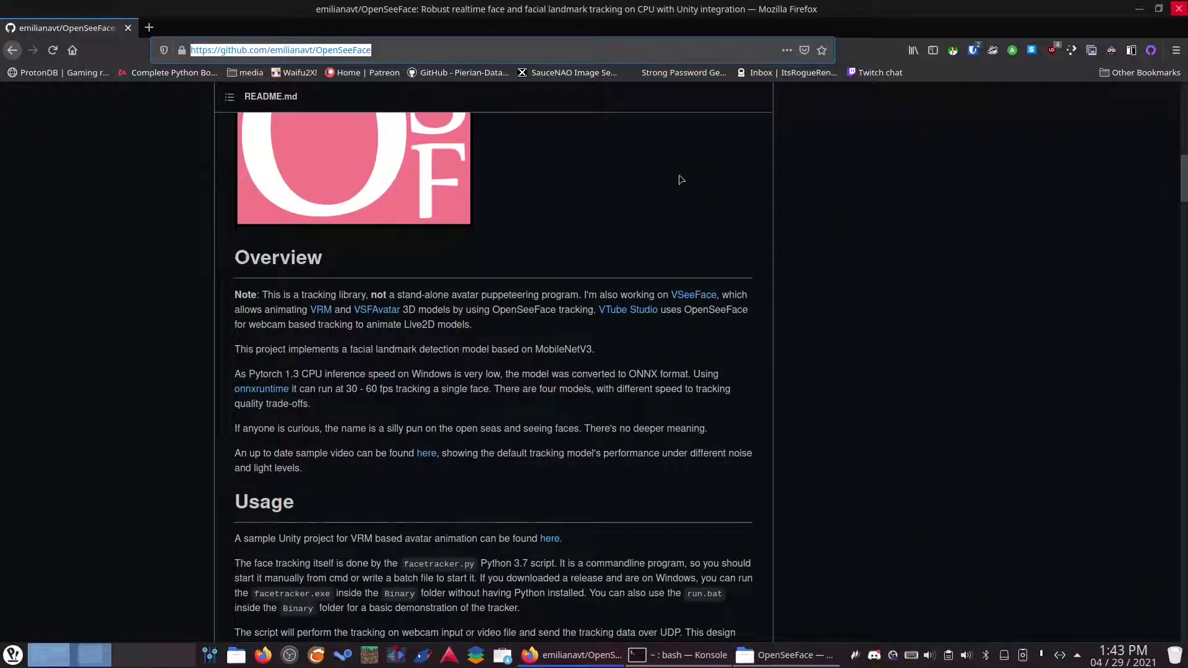
{"action": "left_click", "coordinate": [678, 300]}
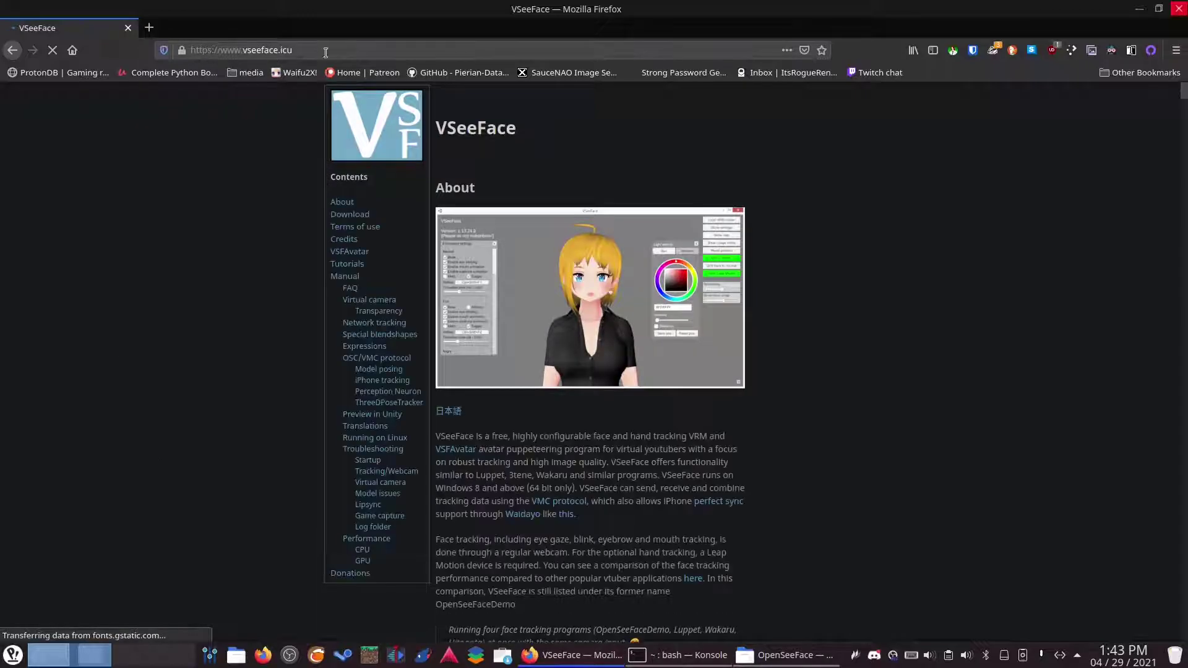
Step: Go to the Running on Linux section of the VSeeFace manual
{"action": "left_click", "coordinate": [194, 52]}
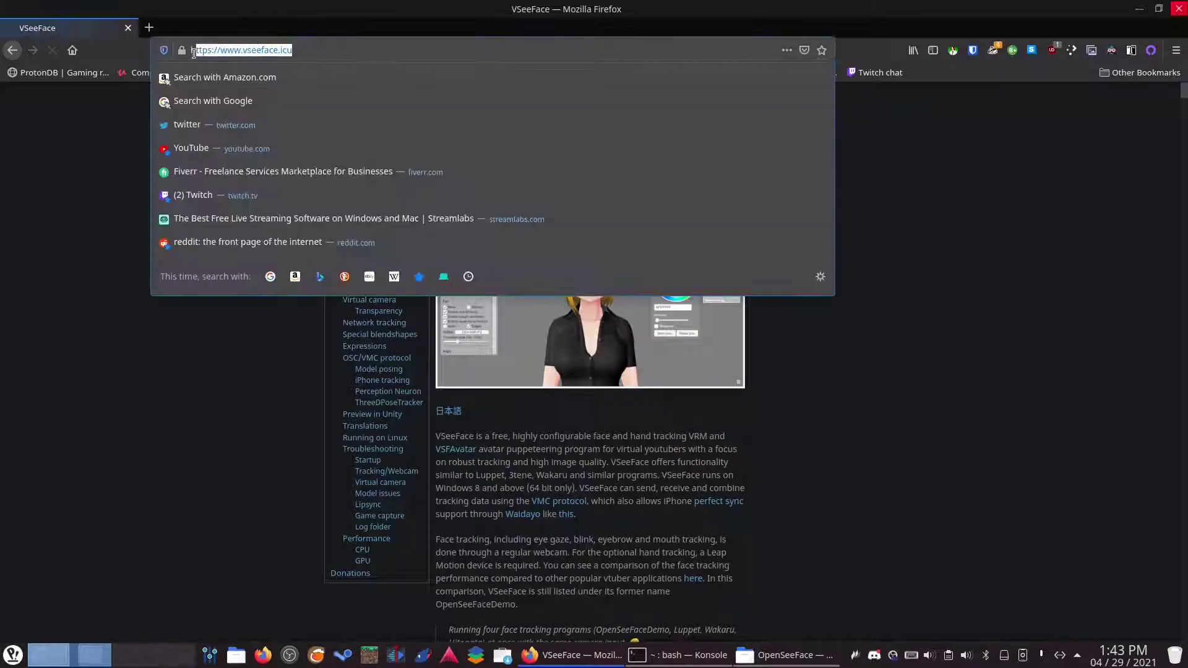
{"action": "left_click", "coordinate": [1030, 355]}
{"action": "scroll", "coordinate": [382, 345], "scroll_direction": "down", "scroll_amount": 3}
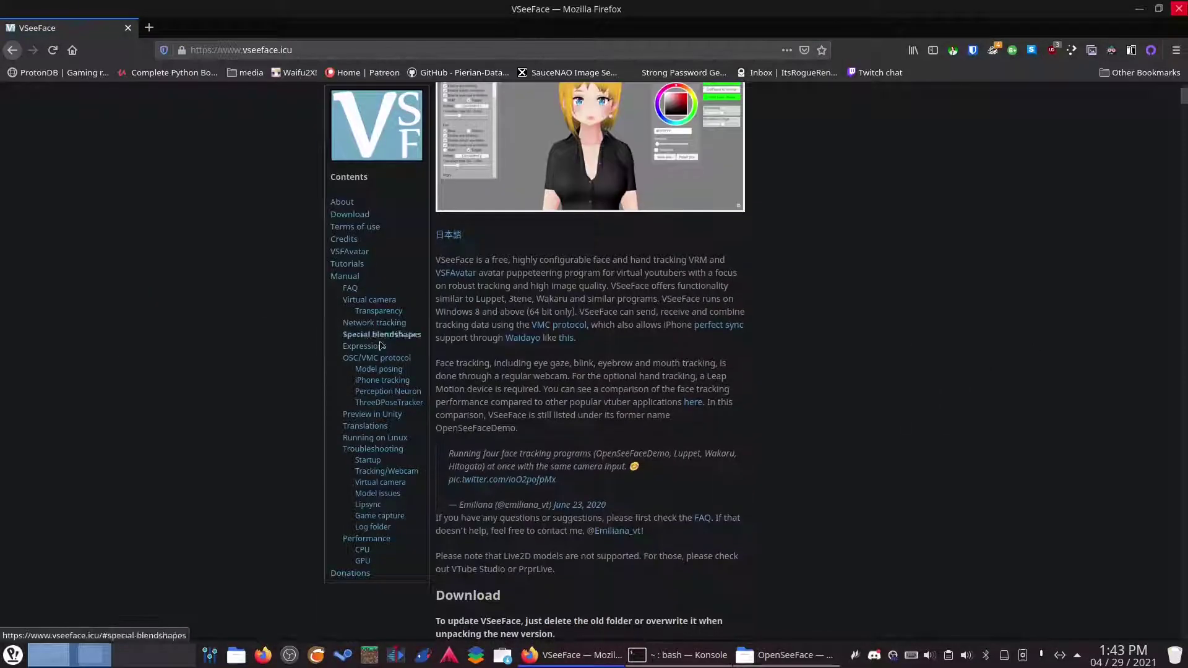
{"action": "left_click", "coordinate": [375, 439]}
{"action": "scroll", "coordinate": [705, 309], "scroll_direction": "up", "scroll_amount": 1}
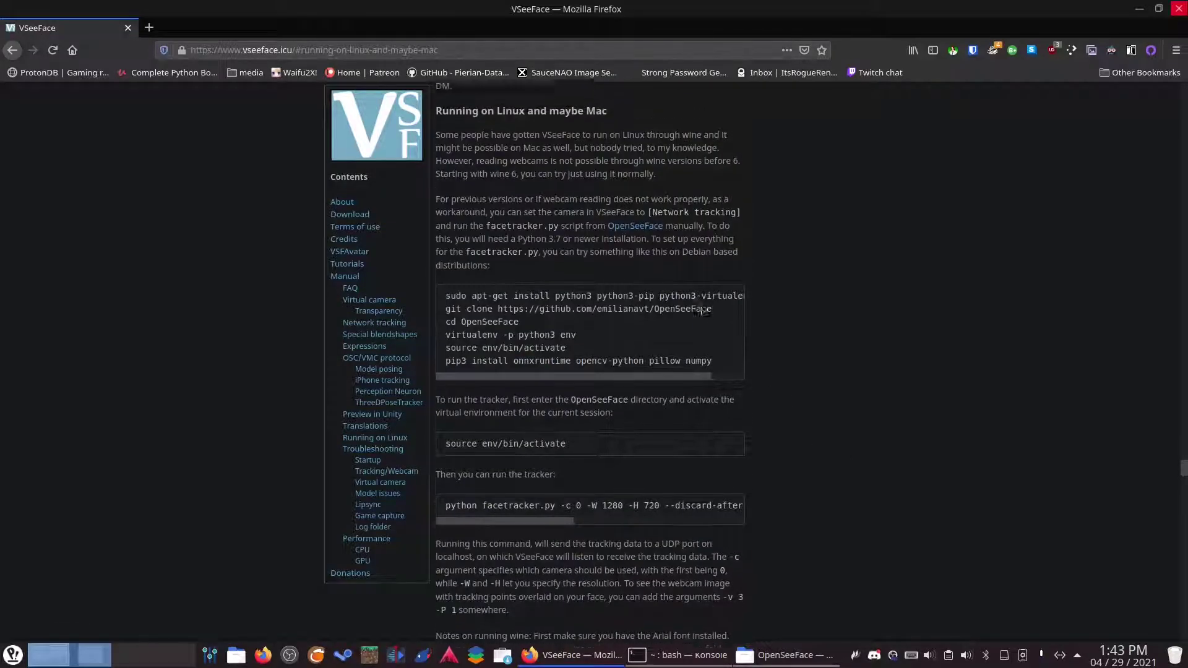
Step: Review the Linux setup commands, highlighting the apt-get install, git clone and cd OpenSeeFace lines in turn
{"action": "left_click_drag", "start_coordinate": [662, 391], "coordinate": [563, 394]}
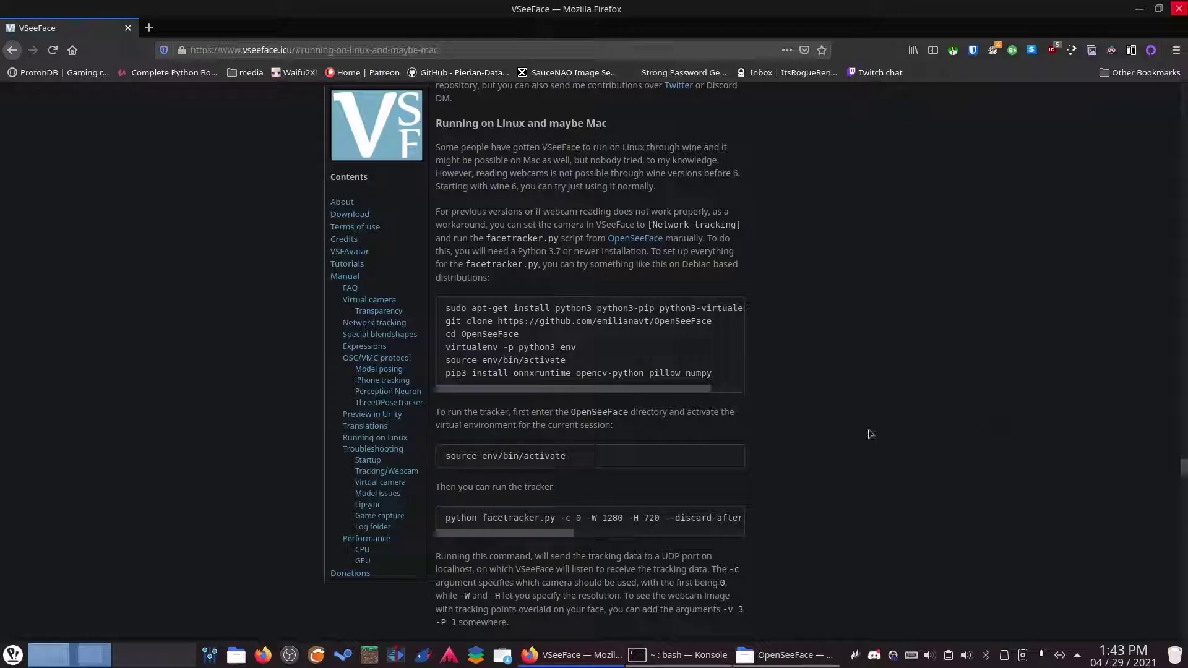
{"action": "left_click_drag", "start_coordinate": [444, 308], "coordinate": [766, 310]}
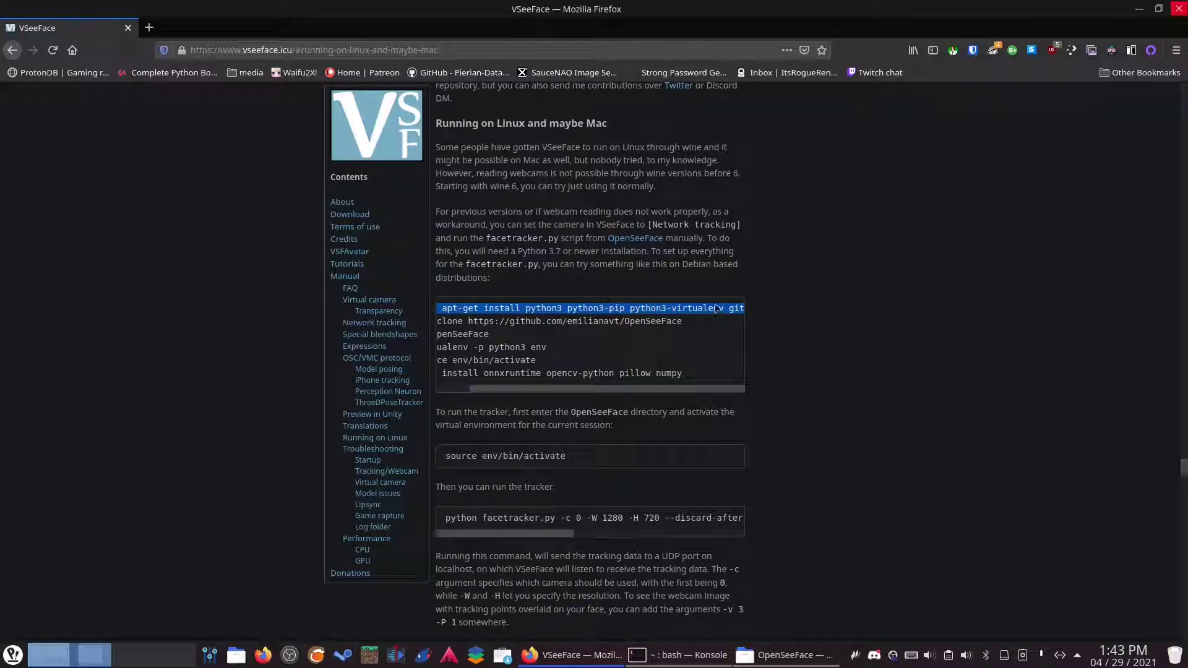
{"action": "left_click", "coordinate": [708, 329]}
{"action": "scroll", "coordinate": [680, 348], "scroll_direction": "left", "scroll_amount": 2}
{"action": "mouse_move", "coordinate": [445, 321]}
{"action": "left_mouse_down"}
{"action": "mouse_move", "coordinate": [572, 348]}
{"action": "mouse_move", "coordinate": [724, 325]}
{"action": "left_mouse_up"}
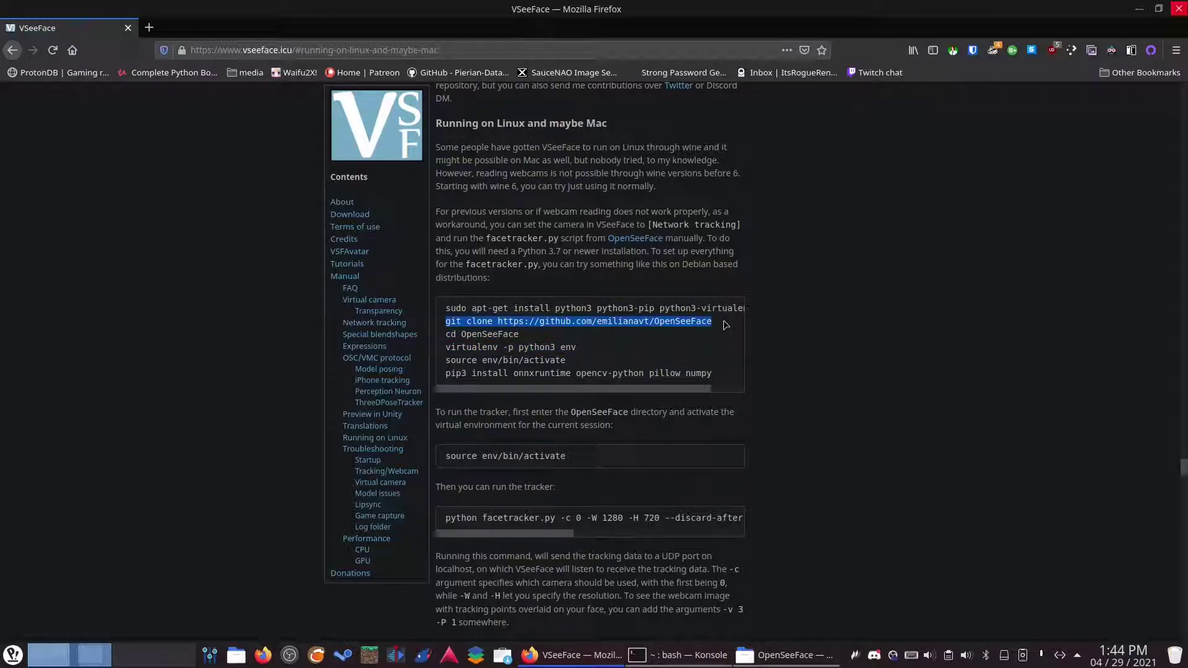
{"action": "left_click_drag", "start_coordinate": [445, 334], "coordinate": [549, 338]}
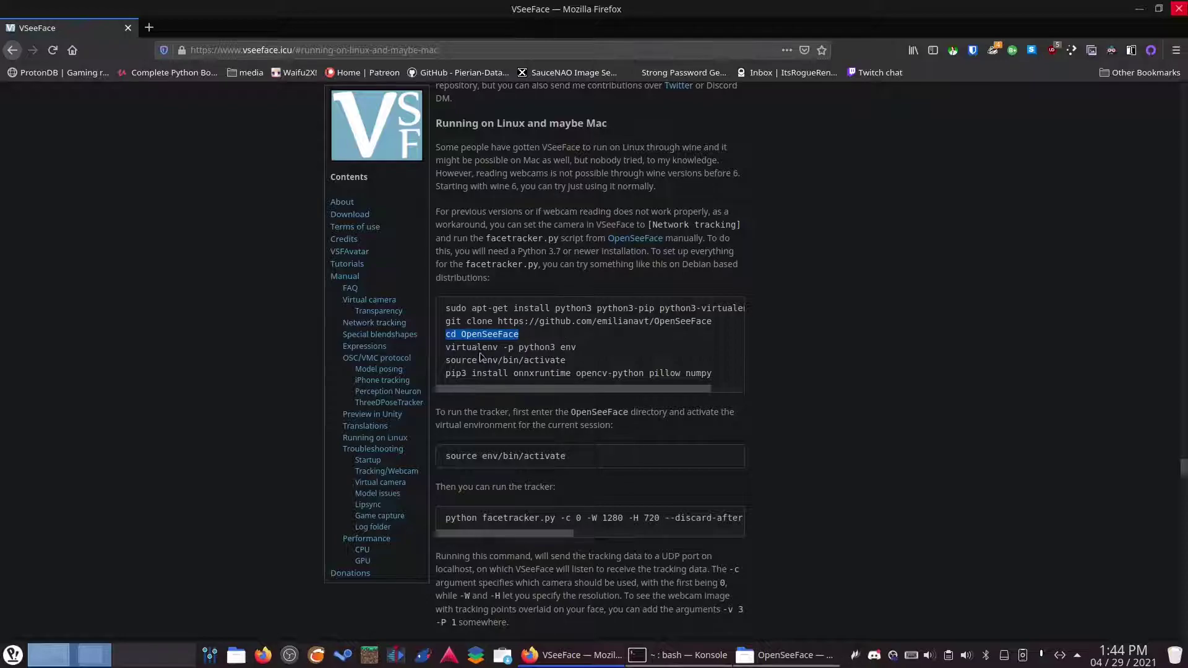
Step: Switch to the terminal and change into the project directory with cd OpenSeeFace
{"action": "left_click", "coordinate": [679, 654]}
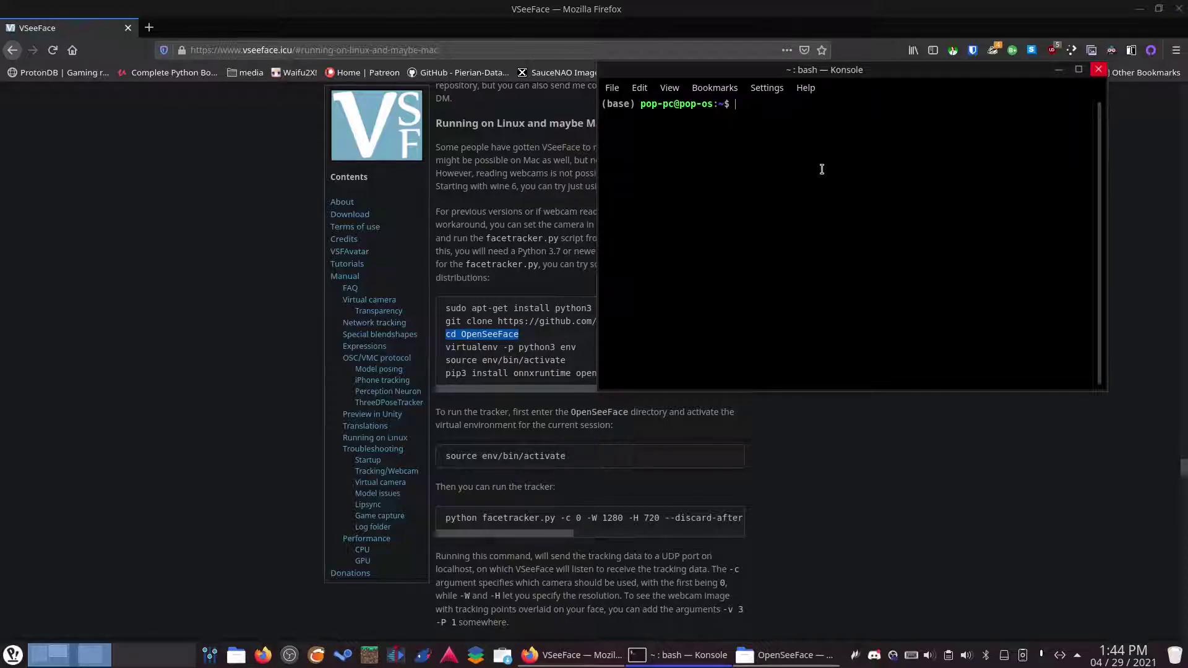
{"action": "type", "text": "cd OpenSee"}
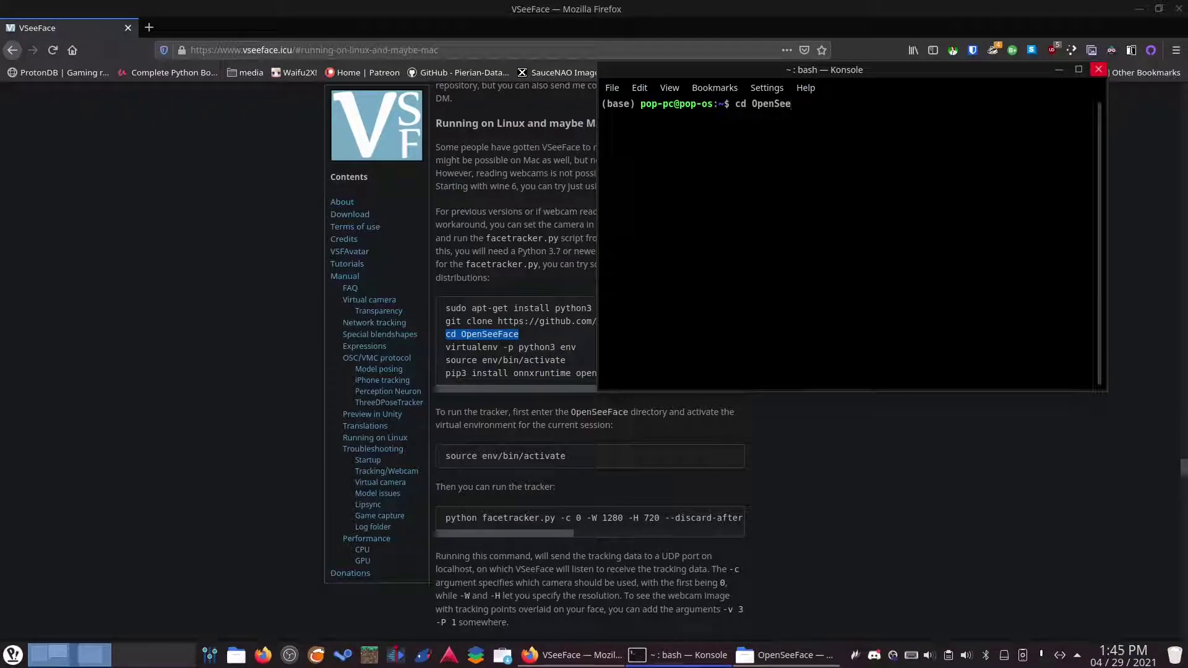
{"action": "type", "text": "Face"}
{"action": "key", "text": "Return"}
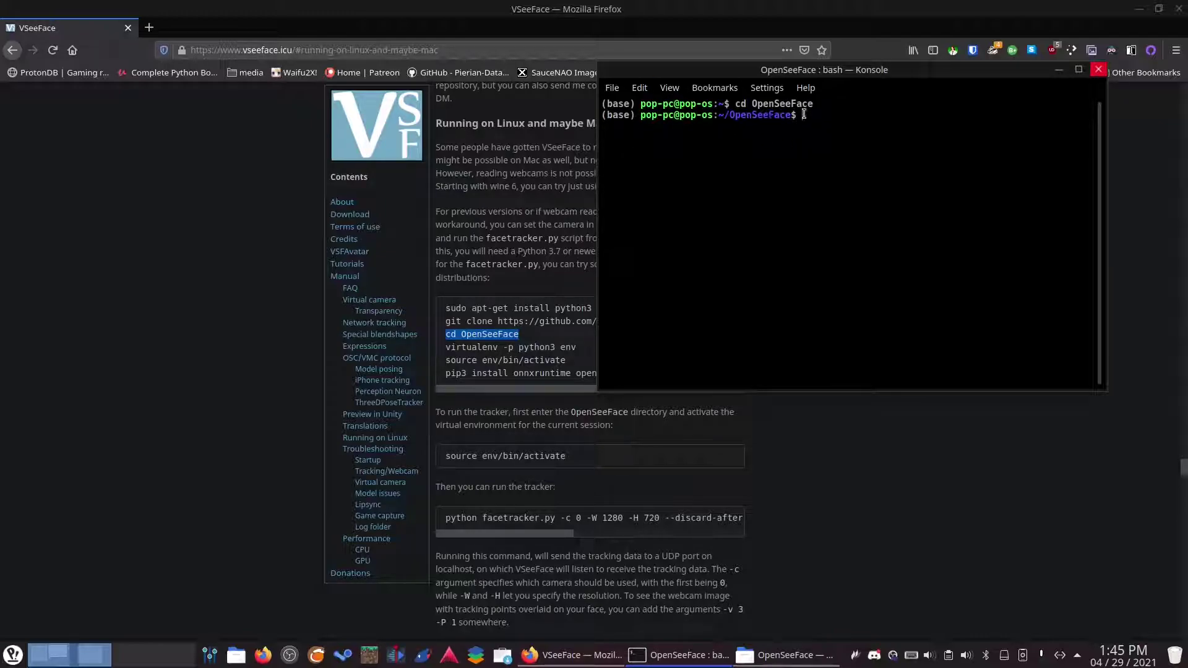
Step: Review the remaining setup commands in the manual, highlighting the virtualenv, source env/bin/activate and pip3 install lines in turn
{"action": "left_click_drag", "start_coordinate": [835, 76], "coordinate": [859, 92]}
{"action": "triple_click", "coordinate": [470, 348]}
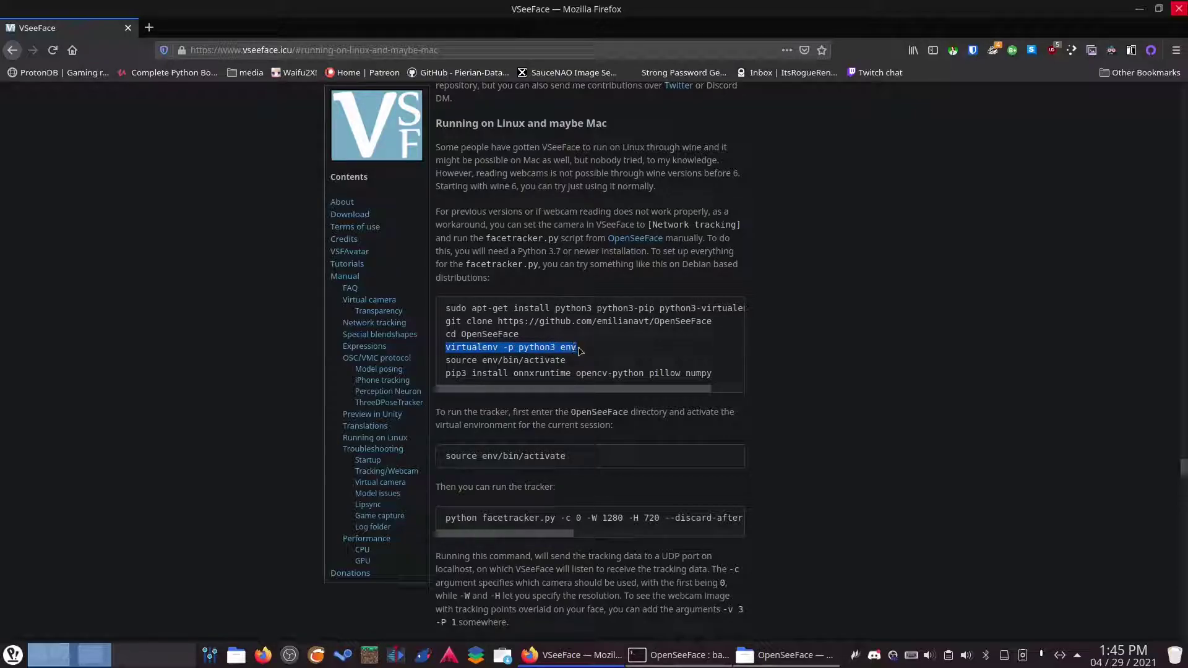
{"action": "left_click", "coordinate": [470, 350]}
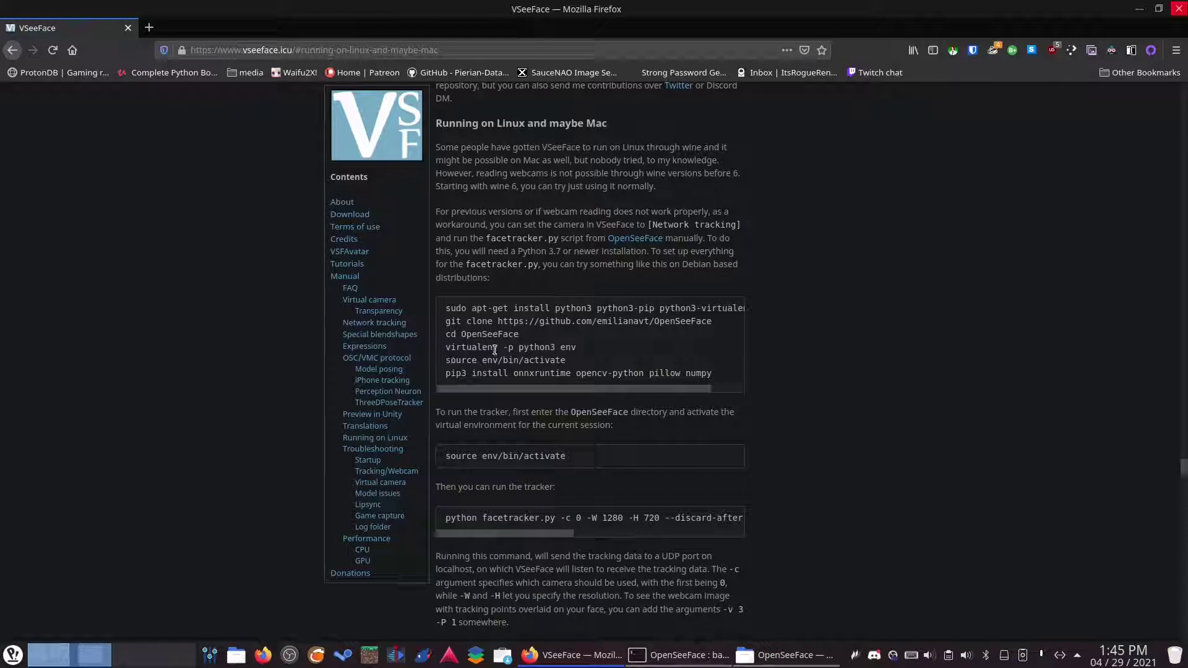
{"action": "left_click_drag", "start_coordinate": [450, 360], "coordinate": [571, 365]}
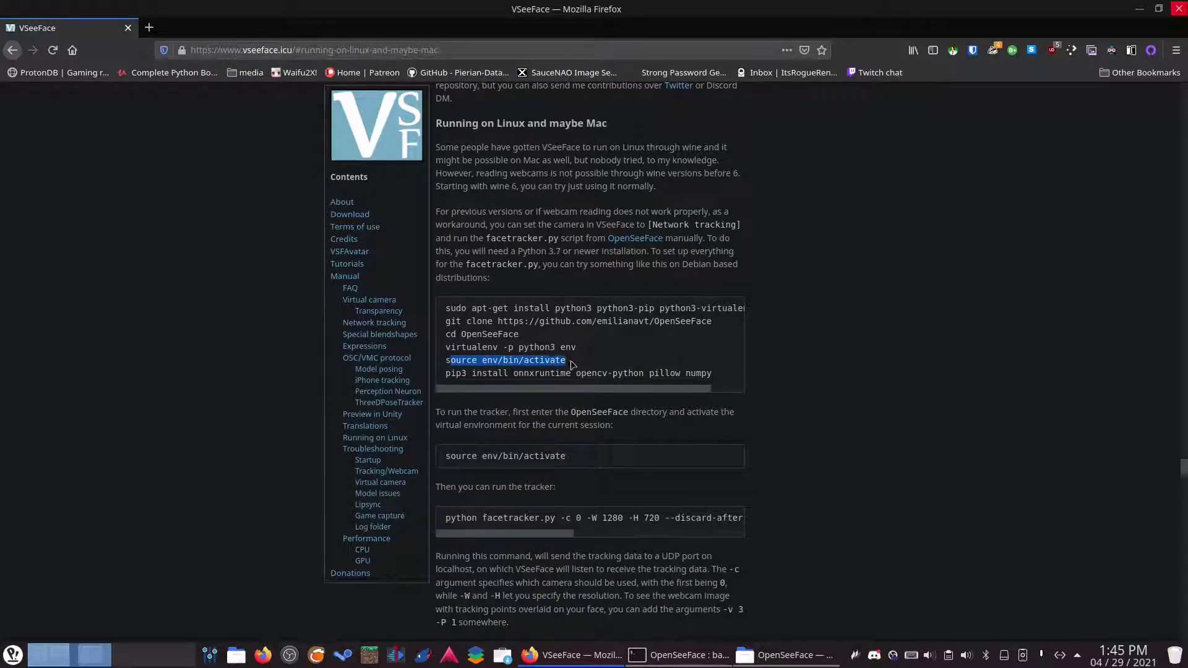
{"action": "left_click", "coordinate": [570, 365]}
{"action": "scroll", "coordinate": [455, 375], "scroll_direction": "down", "scroll_amount": 2}
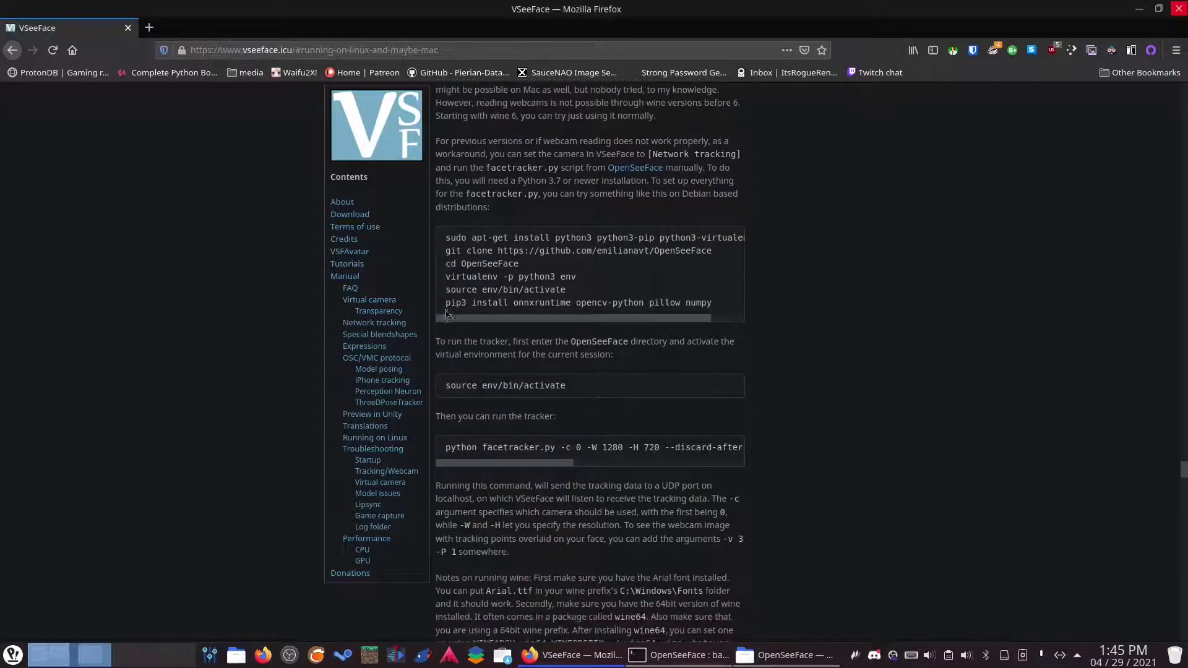
{"action": "left_click_drag", "start_coordinate": [445, 306], "coordinate": [724, 303]}
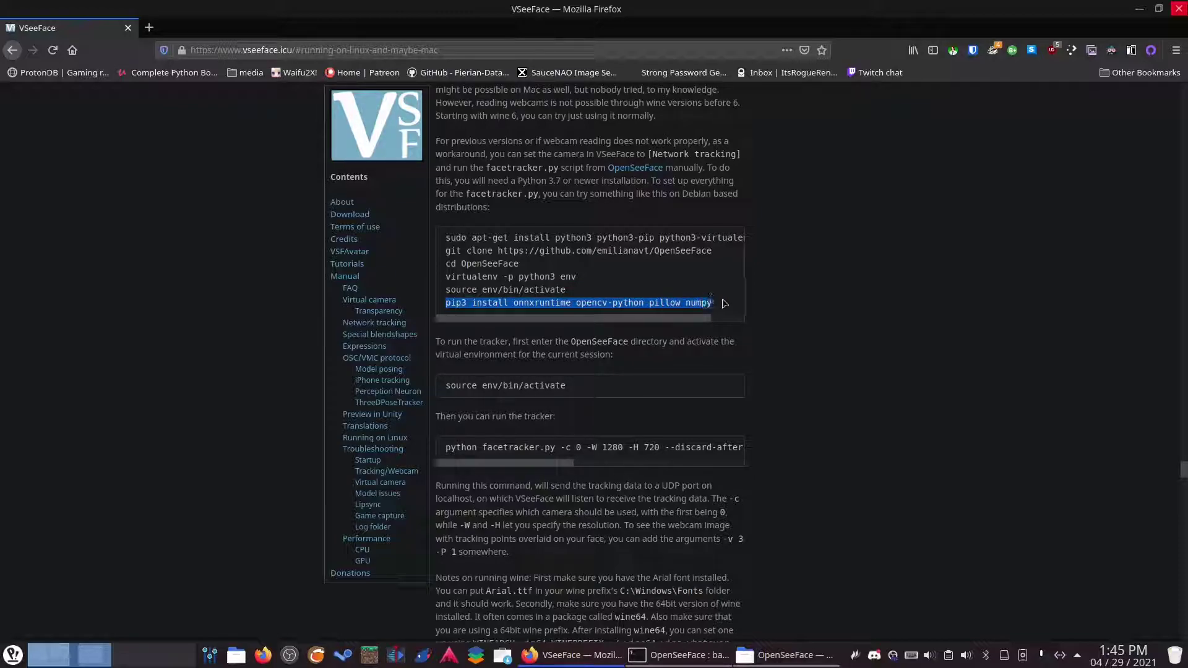
{"action": "left_click", "coordinate": [712, 301]}
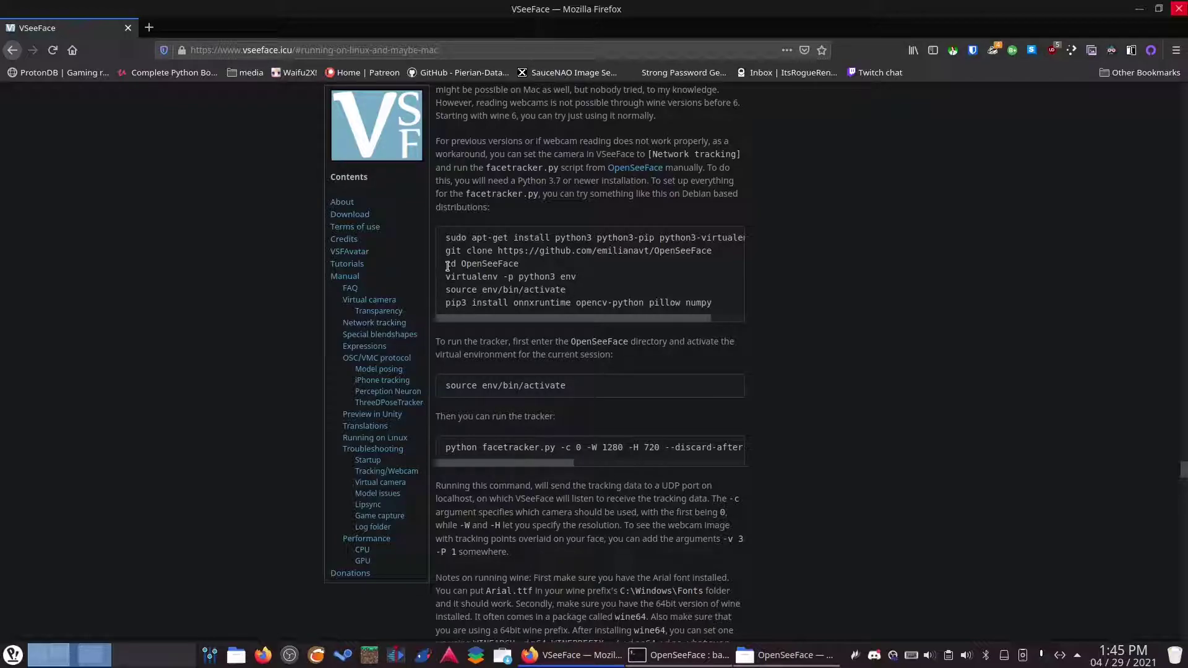
Step: Copy the source env/bin/activate command from the manual and run it in the terminal to activate the virtual environment
{"action": "left_click_drag", "start_coordinate": [447, 266], "coordinate": [521, 266]}
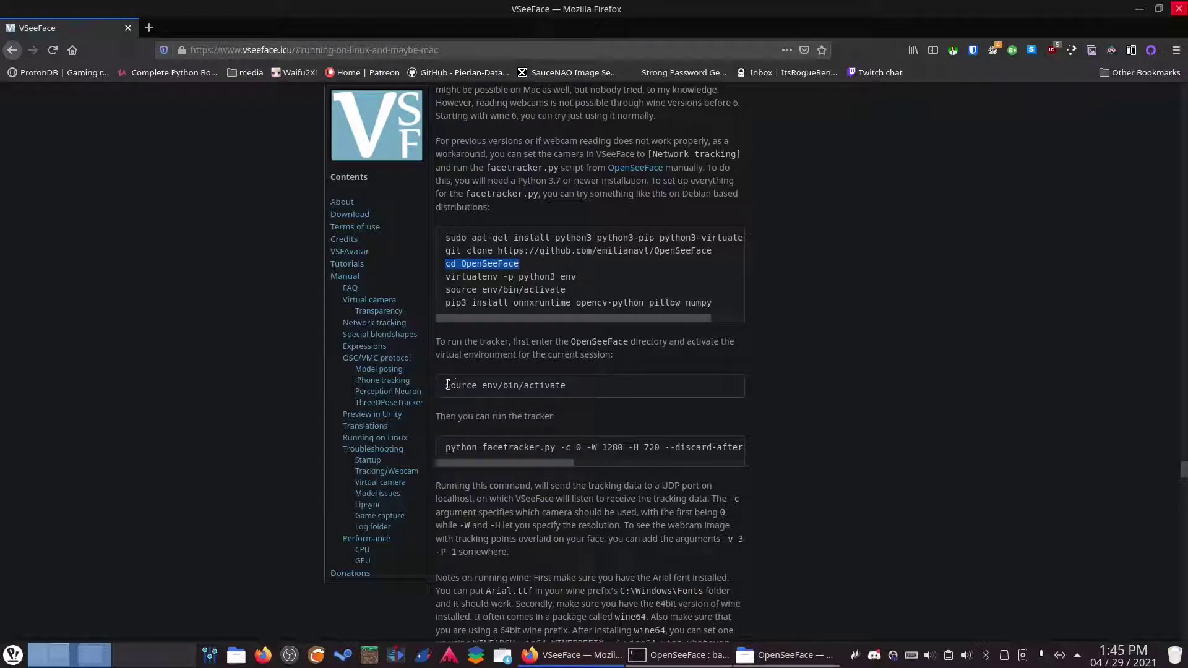
{"action": "left_click_drag", "start_coordinate": [447, 384], "coordinate": [587, 389]}
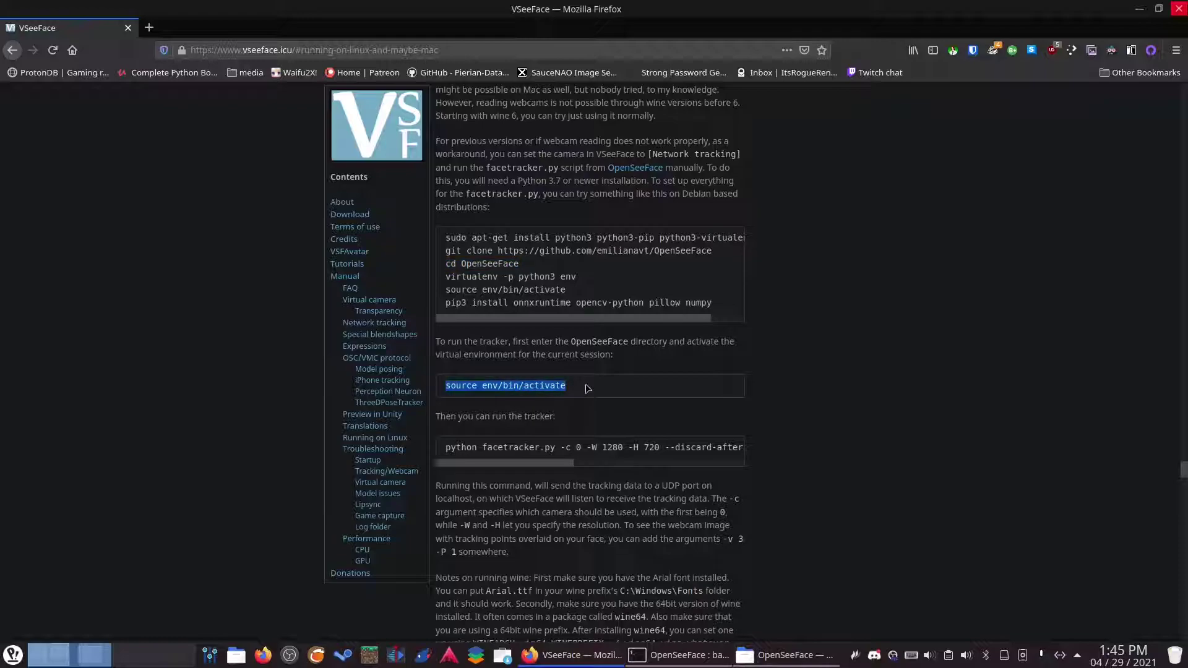
{"action": "right_click", "coordinate": [537, 388]}
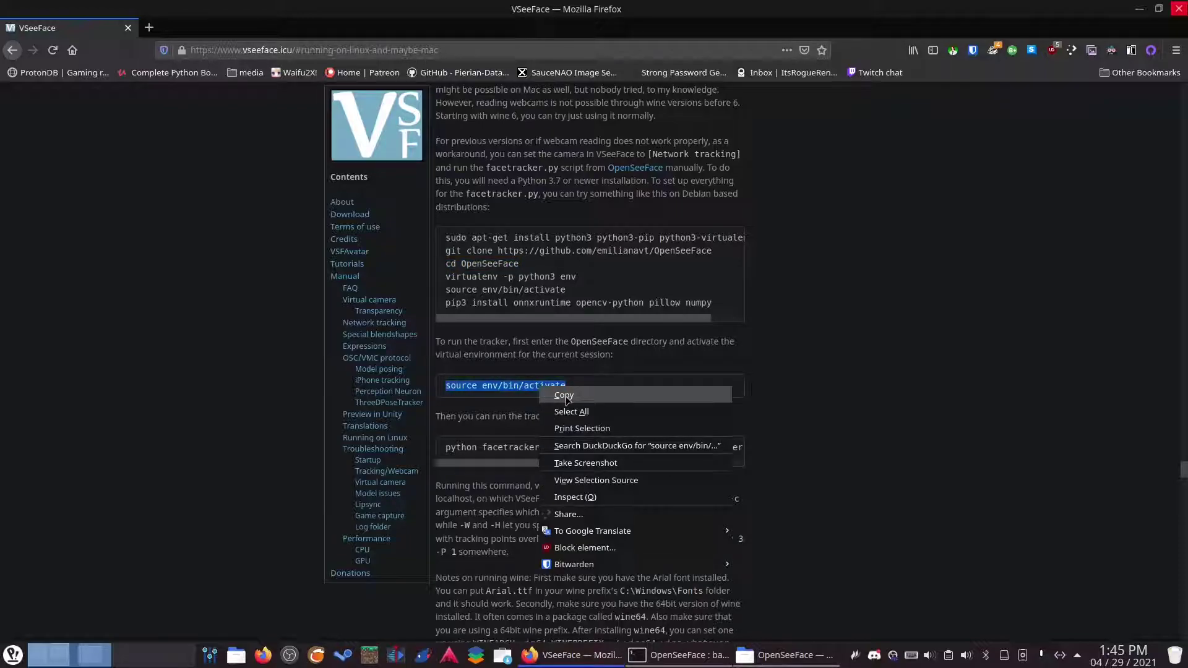
{"action": "left_click", "coordinate": [564, 396]}
{"action": "key", "text": "alt+Tab"}
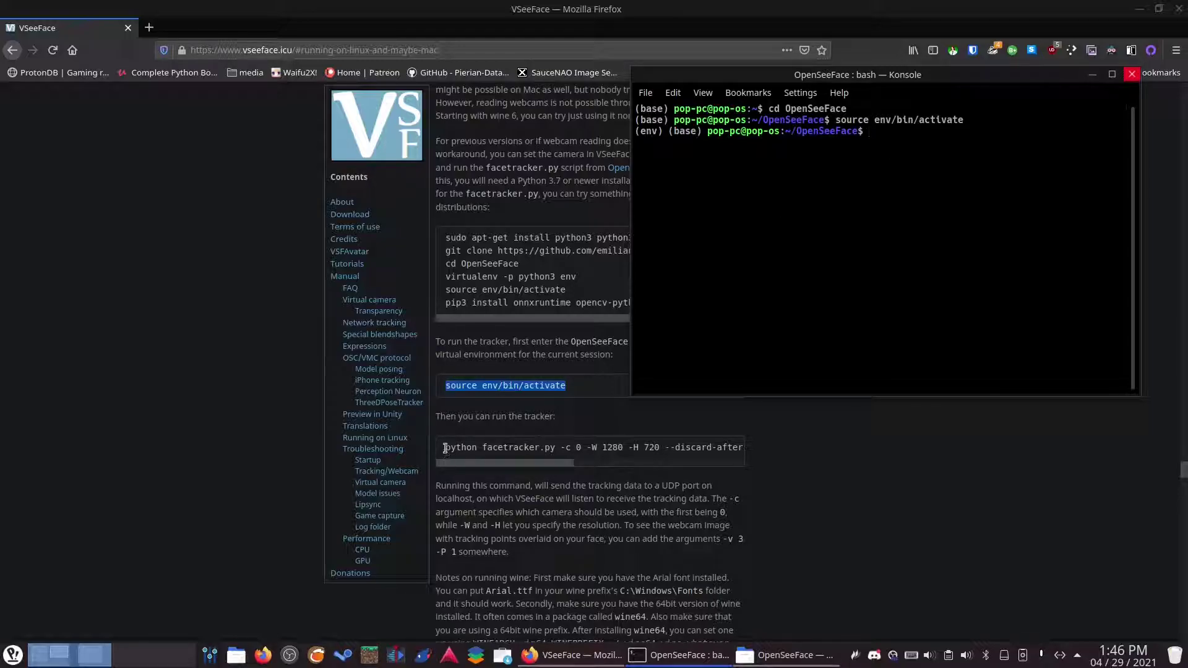
Step: Copy the manual's tracker command into the terminal and run it: python facetracker.py -c 0 -W 1280 -H 720 --discard-after 0 --scan-every 0 --no-3d-adapt 1 --max-feature-updates 900
{"action": "left_click_drag", "start_coordinate": [442, 453], "coordinate": [760, 449]}
{"action": "right_click", "coordinate": [727, 448]}
{"action": "left_click", "coordinate": [748, 455]}
{"action": "key", "text": "alt+Tab"}
{"action": "right_click", "coordinate": [877, 135]}
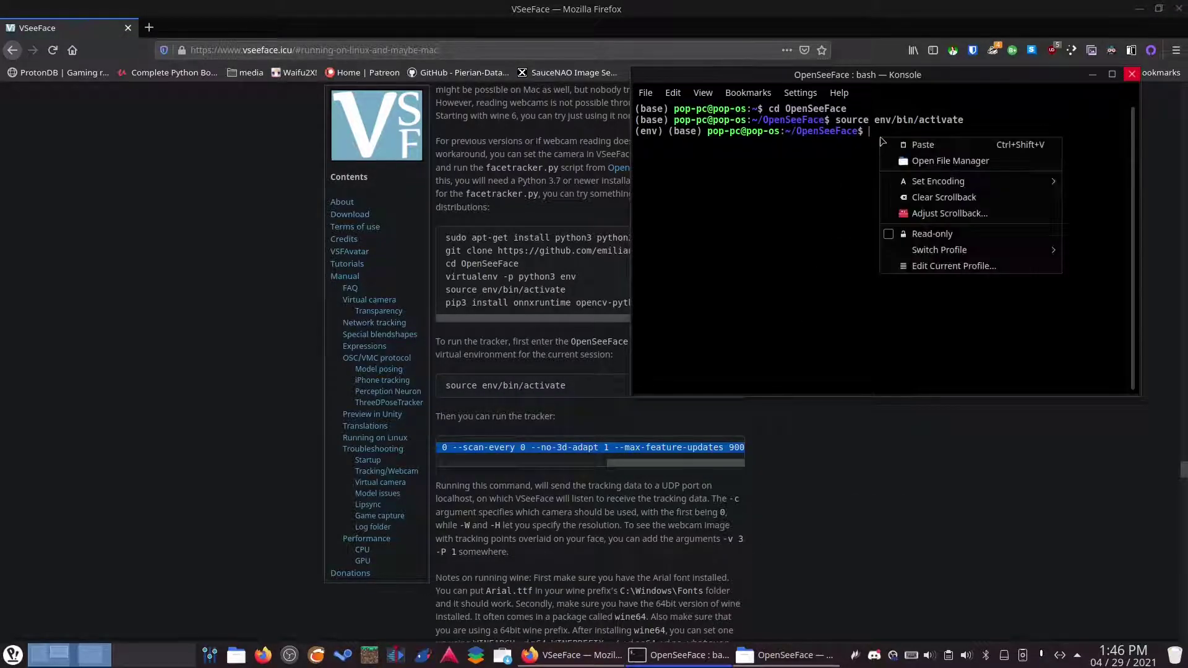
{"action": "left_click", "coordinate": [902, 149]}
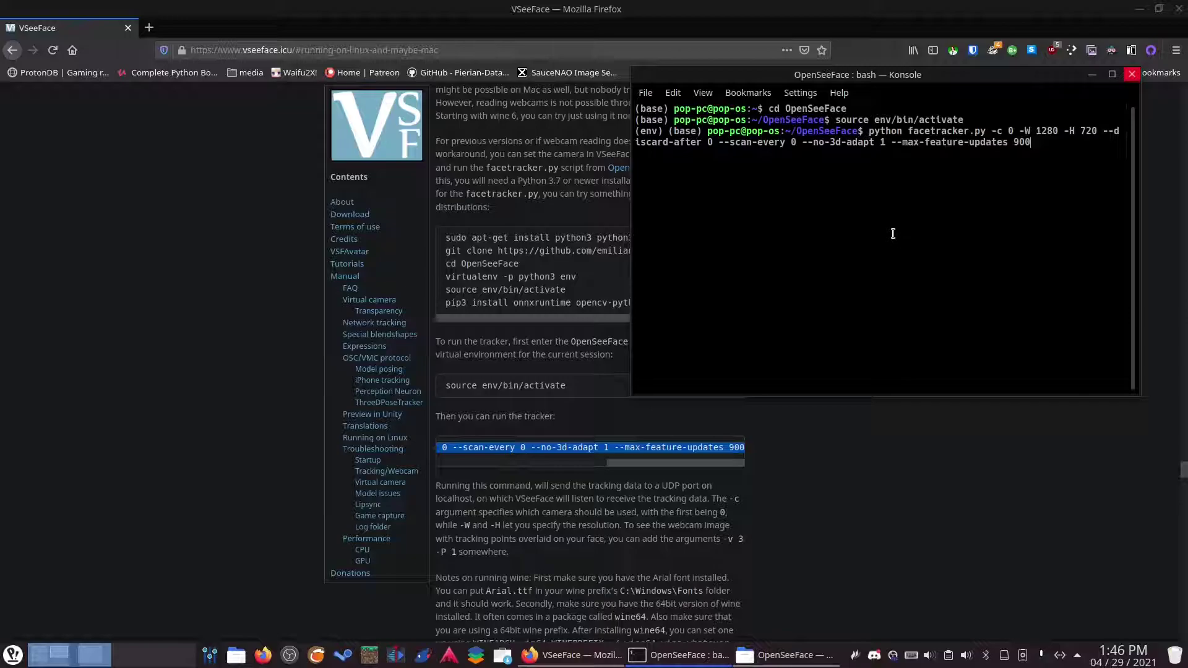
{"action": "key", "text": "Return"}
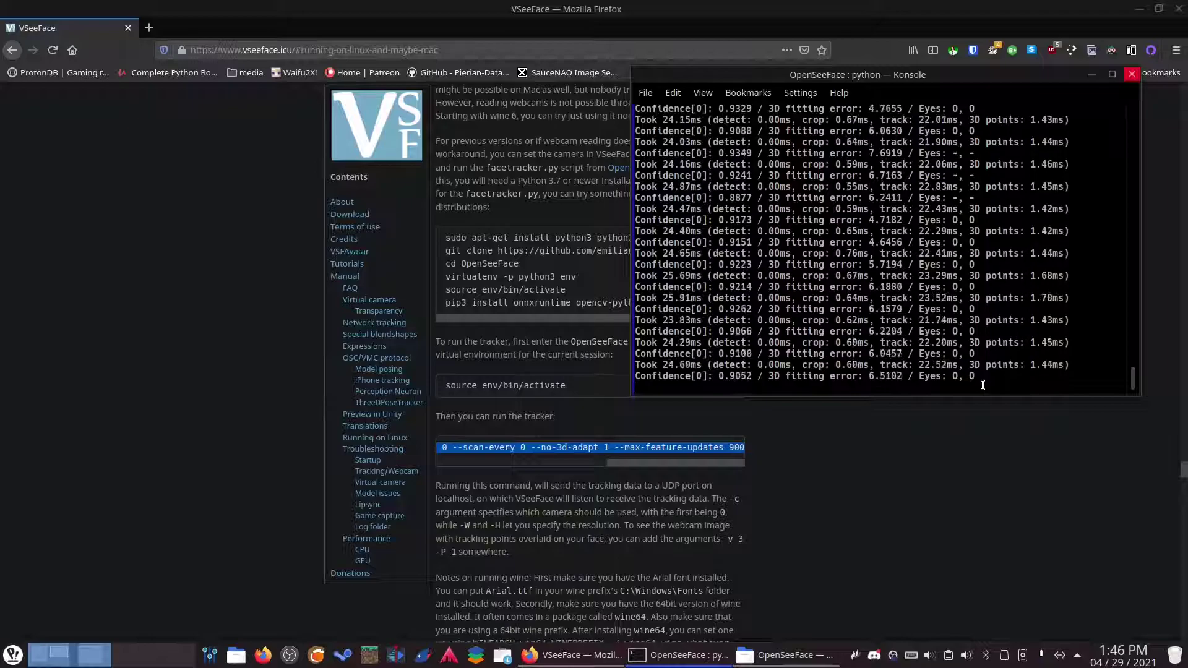
Step: Minimize the terminal with the running tracker and launch VTube Studio from the Steam library
{"action": "left_click_drag", "start_coordinate": [858, 74], "coordinate": [837, 77]}
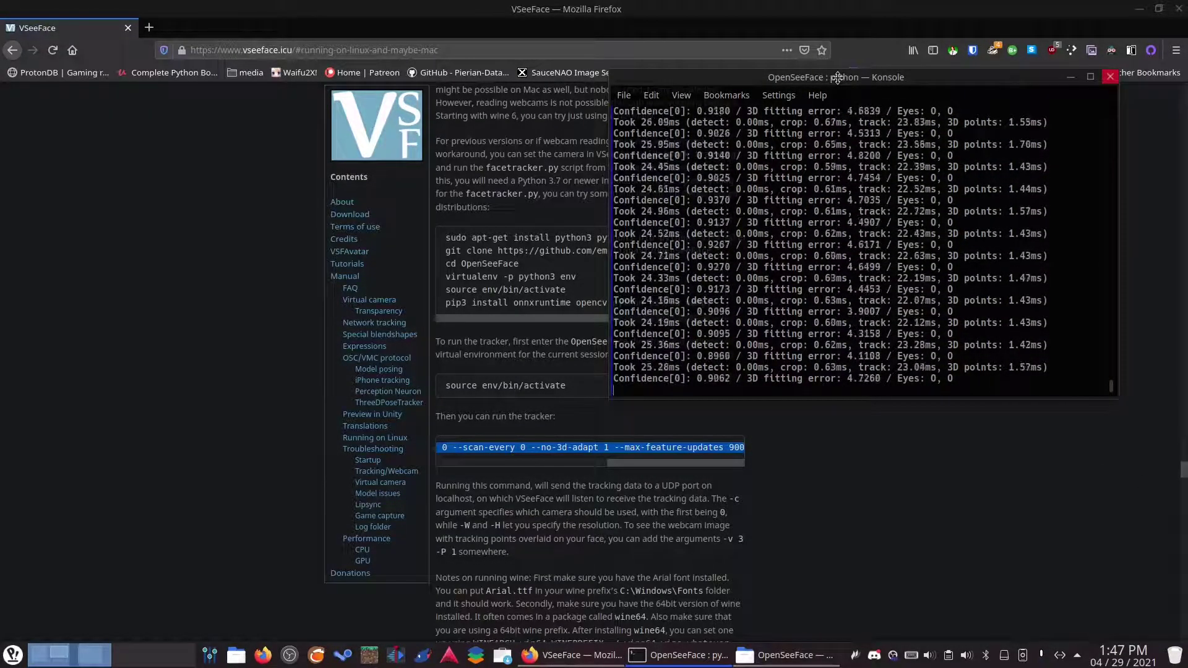
{"action": "left_click", "coordinate": [1070, 77]}
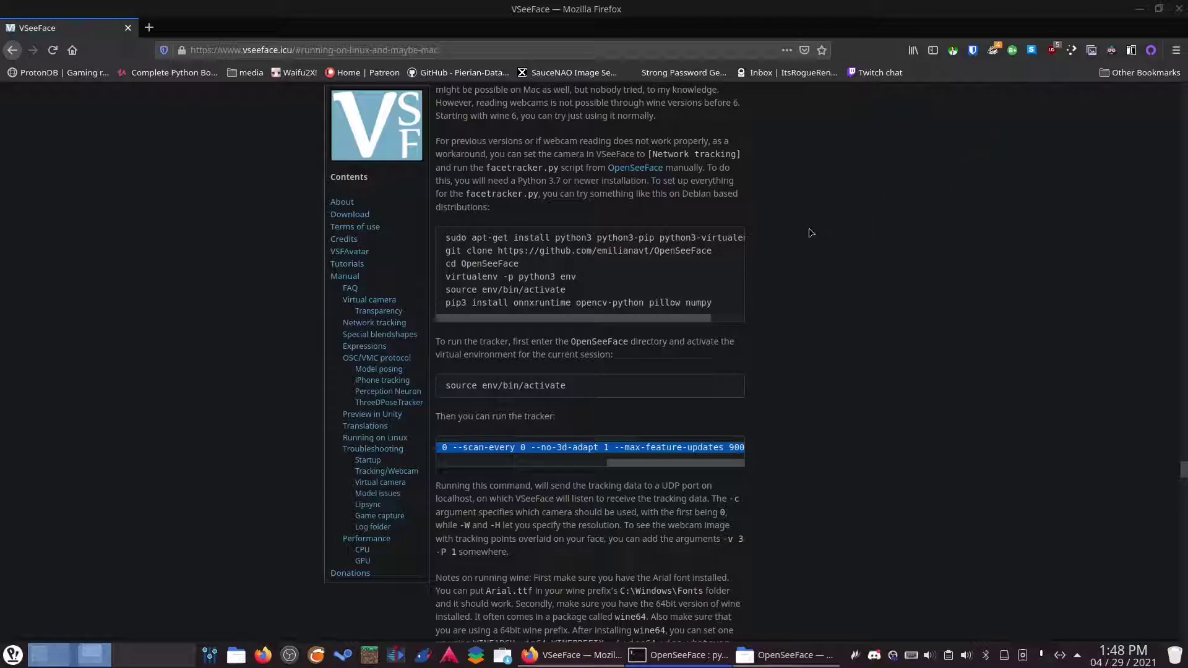
{"action": "left_click", "coordinate": [342, 655]}
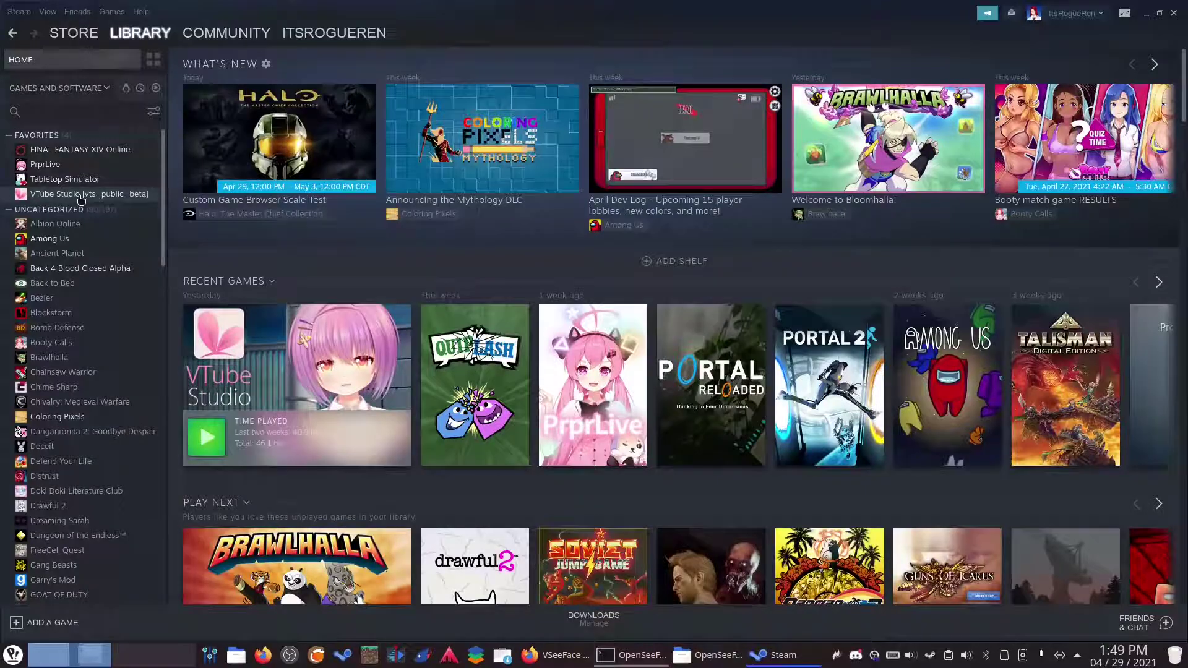
{"action": "left_click", "coordinate": [80, 195]}
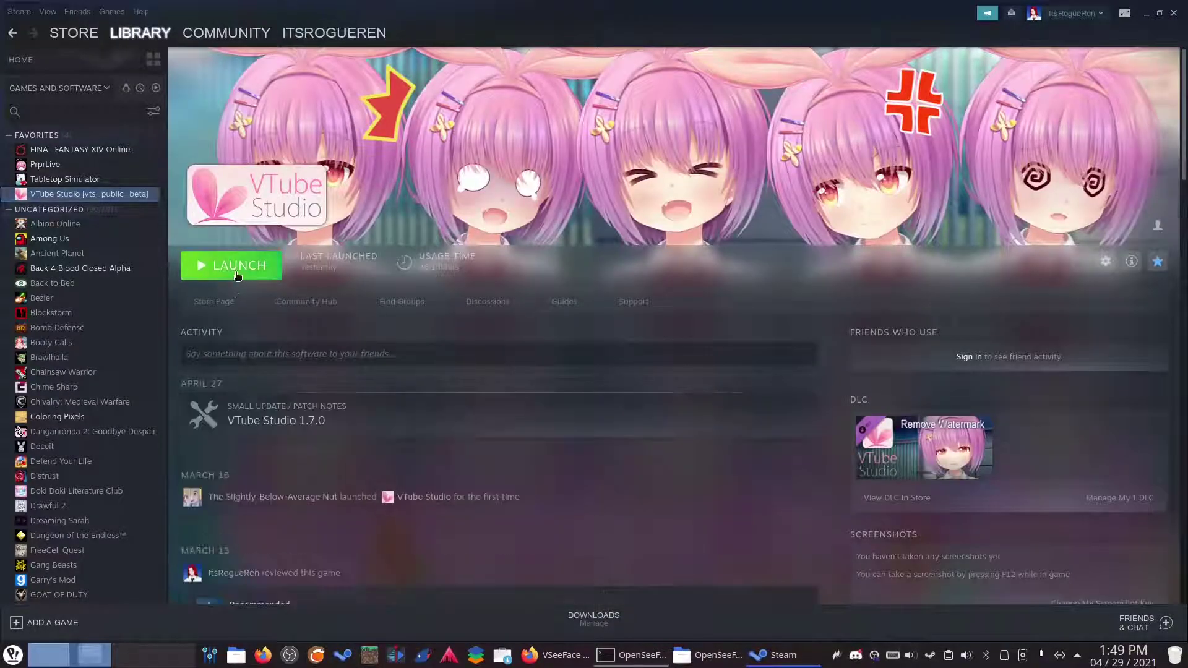
{"action": "left_click", "coordinate": [237, 272]}
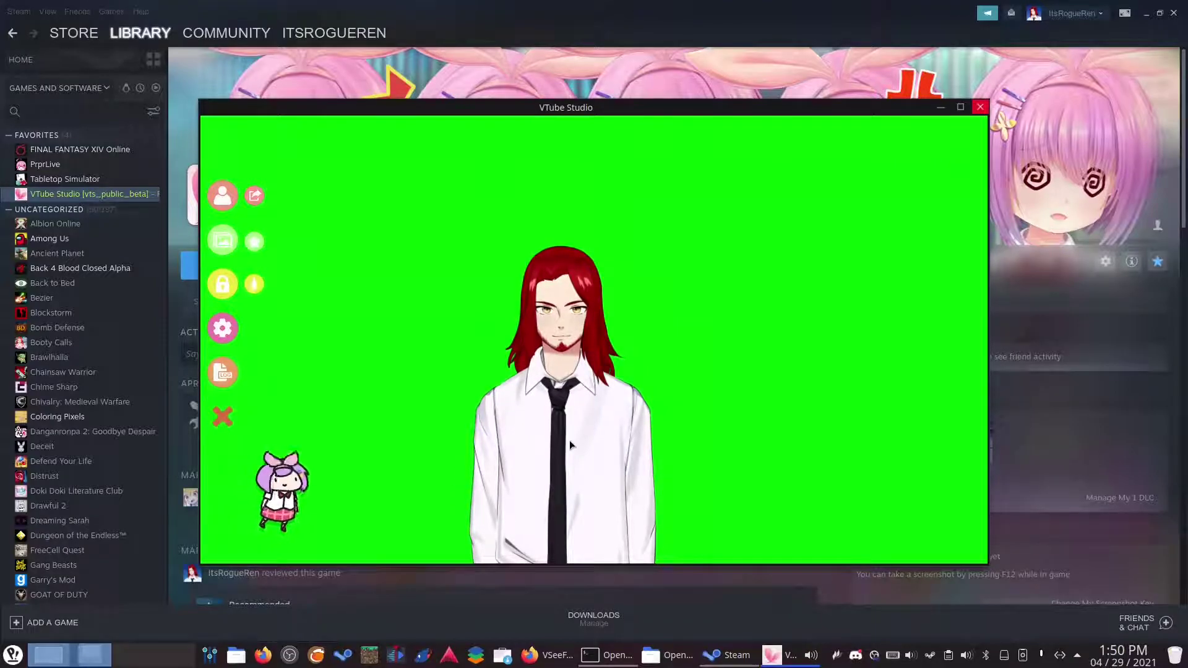
Step: Reposition the avatar and try to choose a camera in the webcam tracking settings
{"action": "left_click_drag", "start_coordinate": [569, 440], "coordinate": [580, 404]}
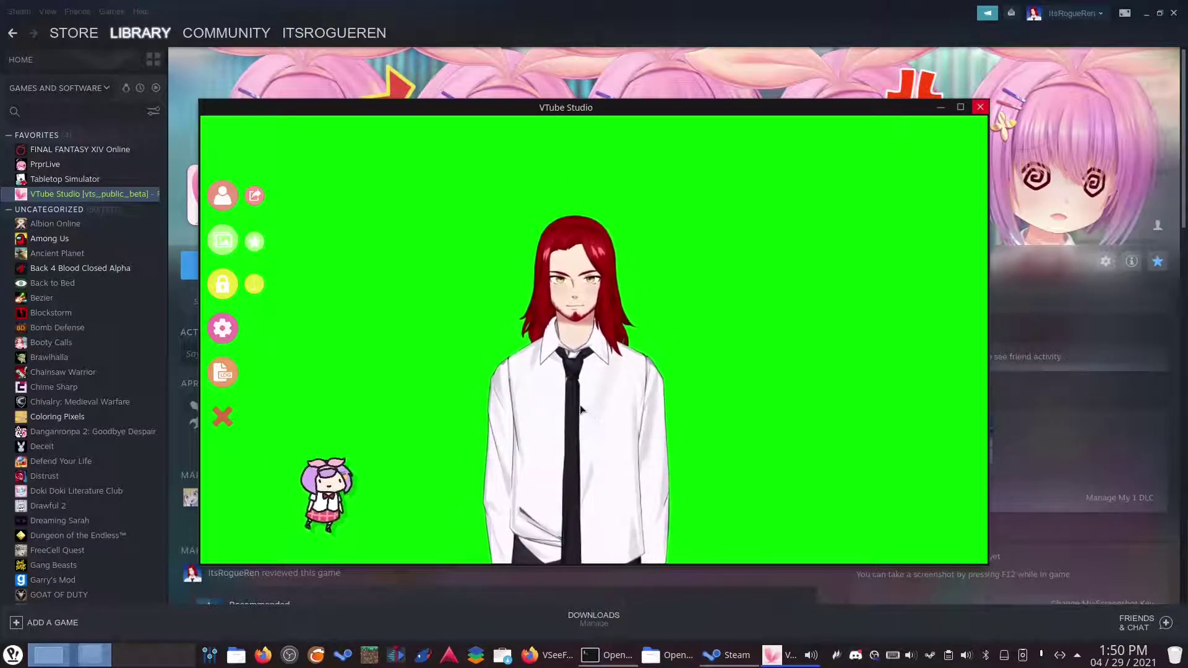
{"action": "left_click", "coordinate": [223, 329]}
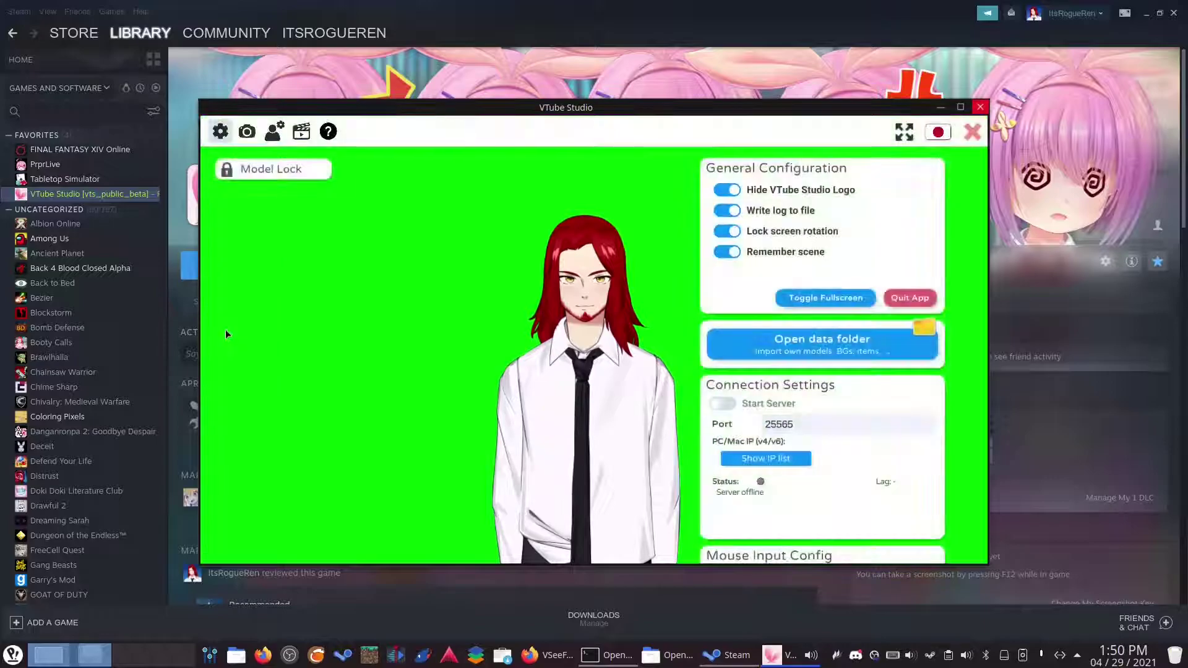
{"action": "left_click", "coordinate": [247, 132]}
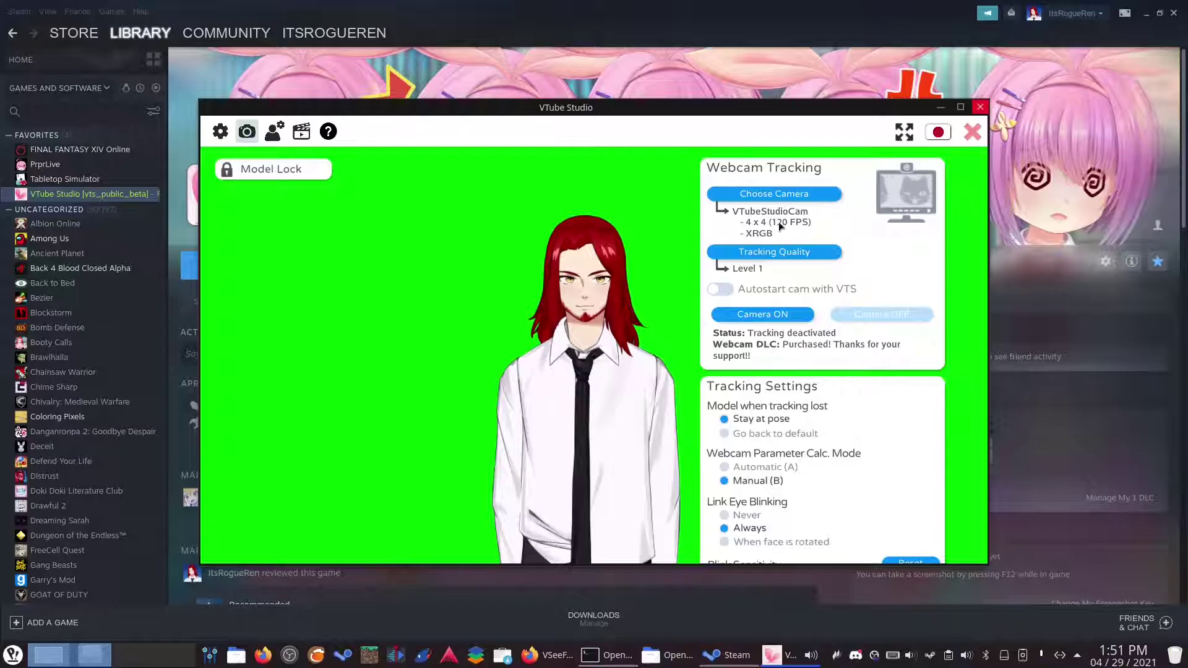
{"action": "left_click", "coordinate": [763, 194]}
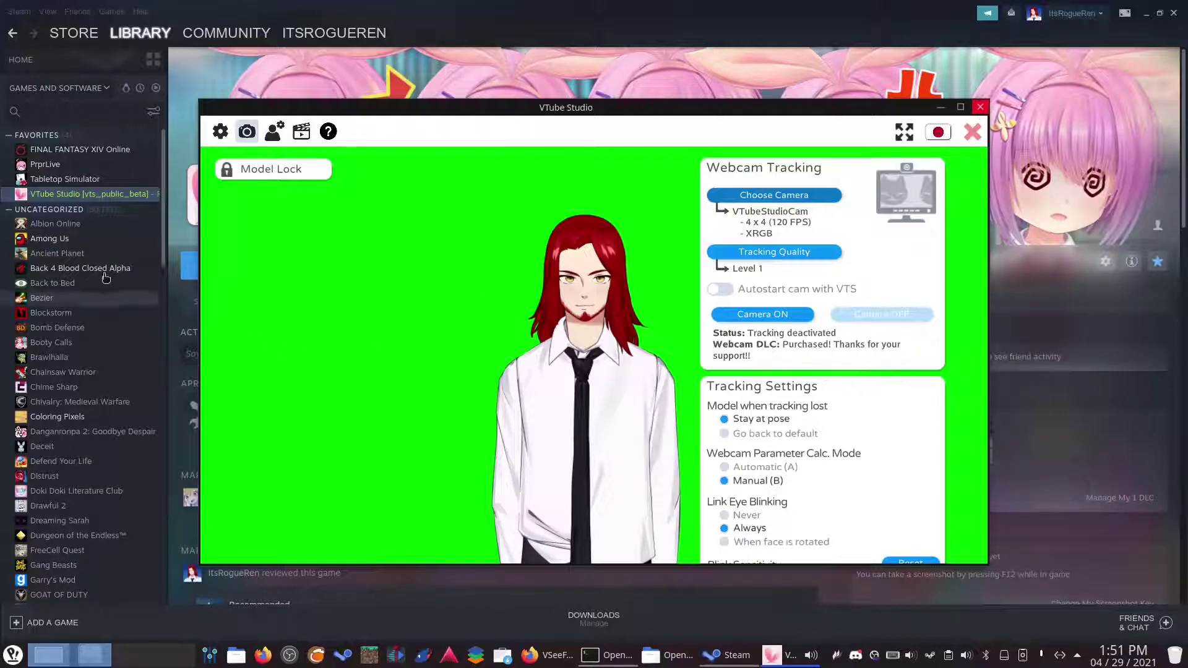
Step: Stop VTube Studio from its Steam library page and launch it again
{"action": "left_click", "coordinate": [191, 272]}
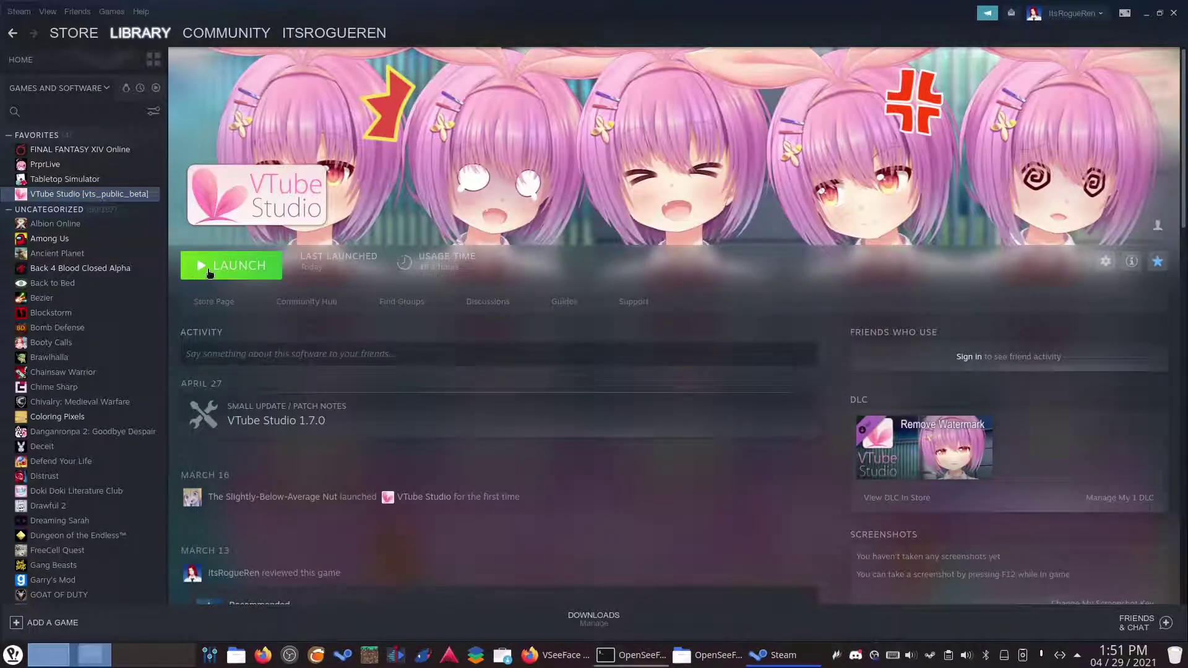
{"action": "left_click", "coordinate": [209, 273]}
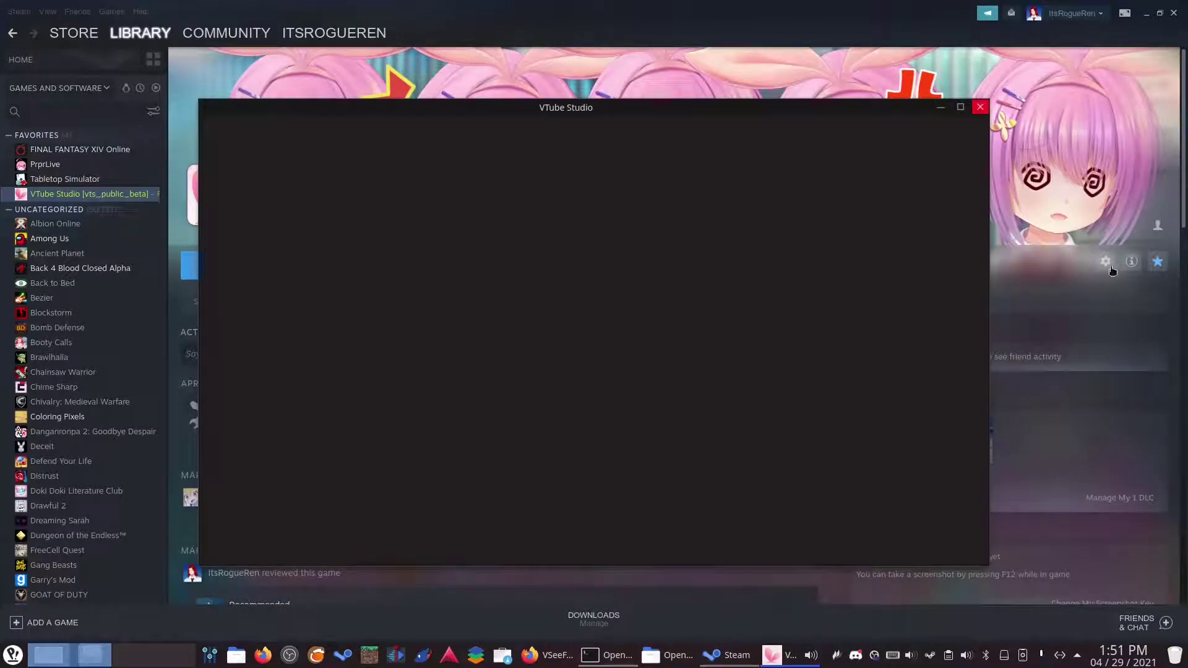
Step: Check which Steam Play compatibility tool is forced in VTube Studio's Steam properties
{"action": "left_click", "coordinate": [1107, 262]}
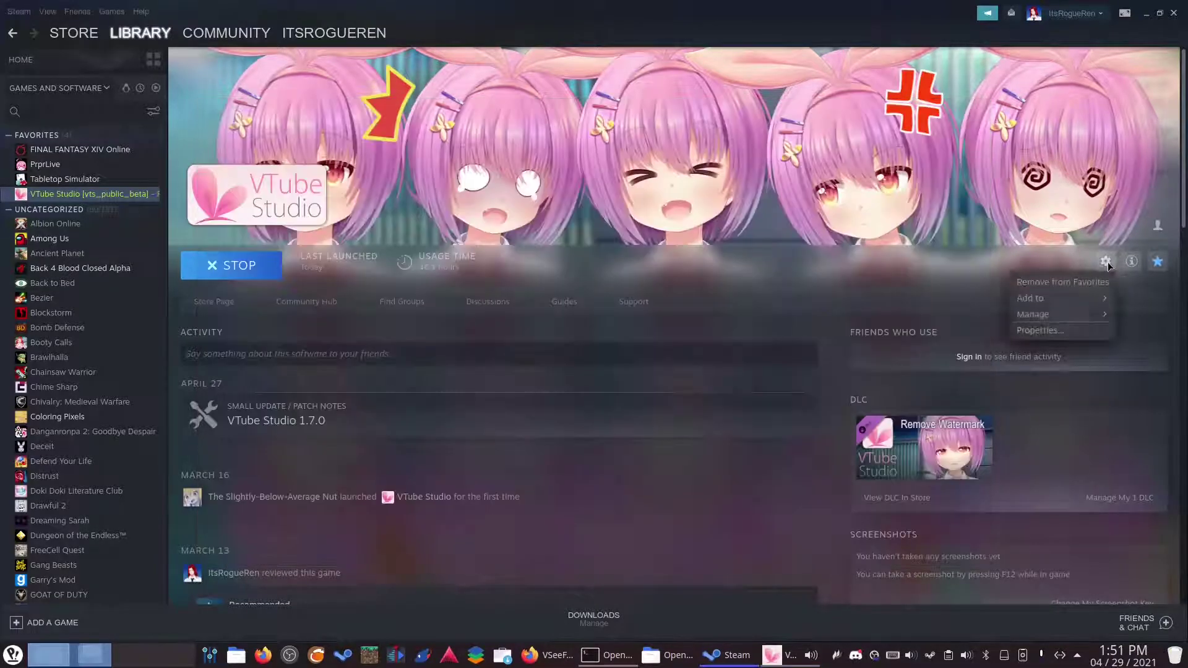
{"action": "left_click", "coordinate": [1058, 333]}
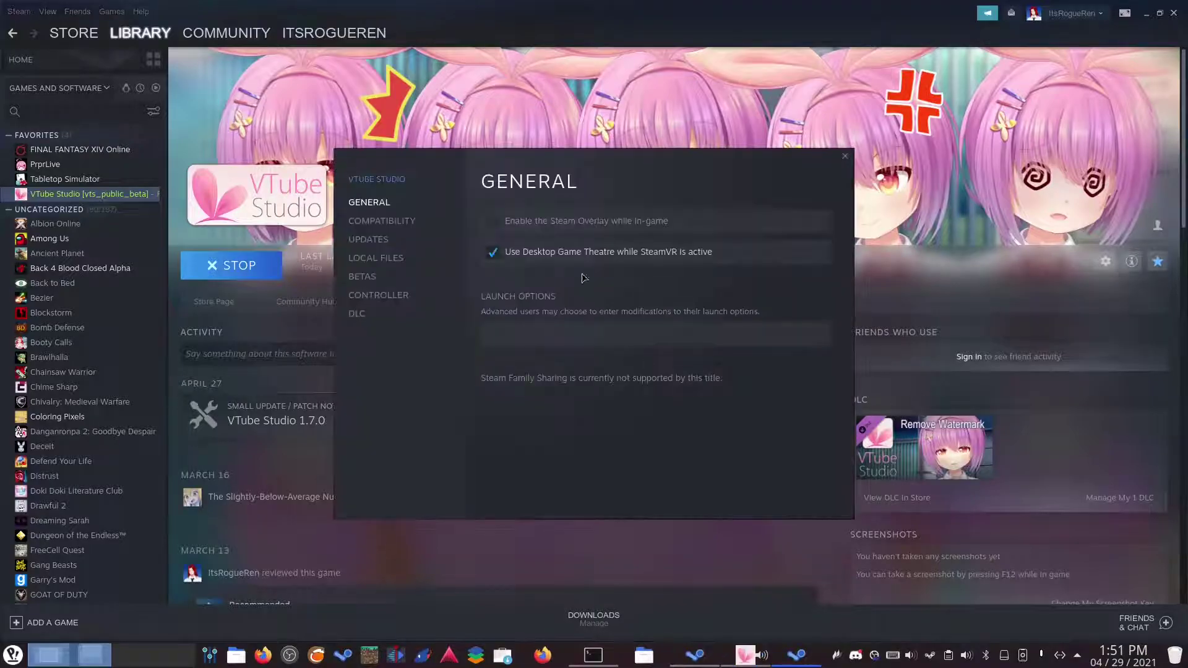
{"action": "left_click", "coordinate": [380, 222]}
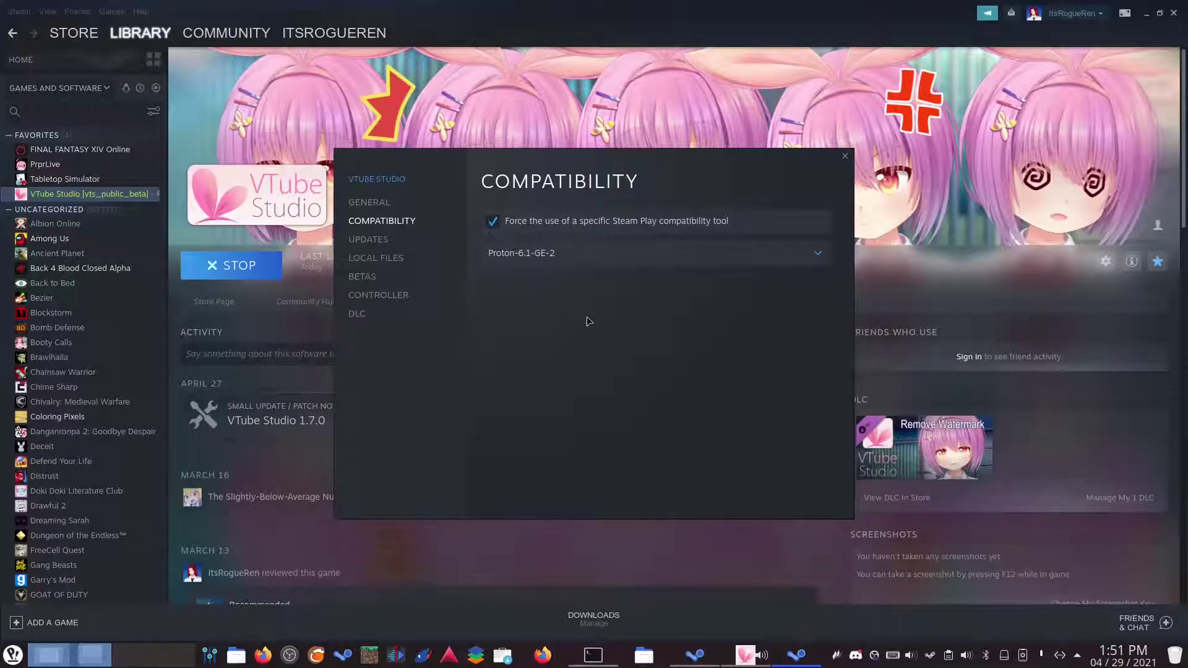
{"action": "left_click", "coordinate": [844, 157]}
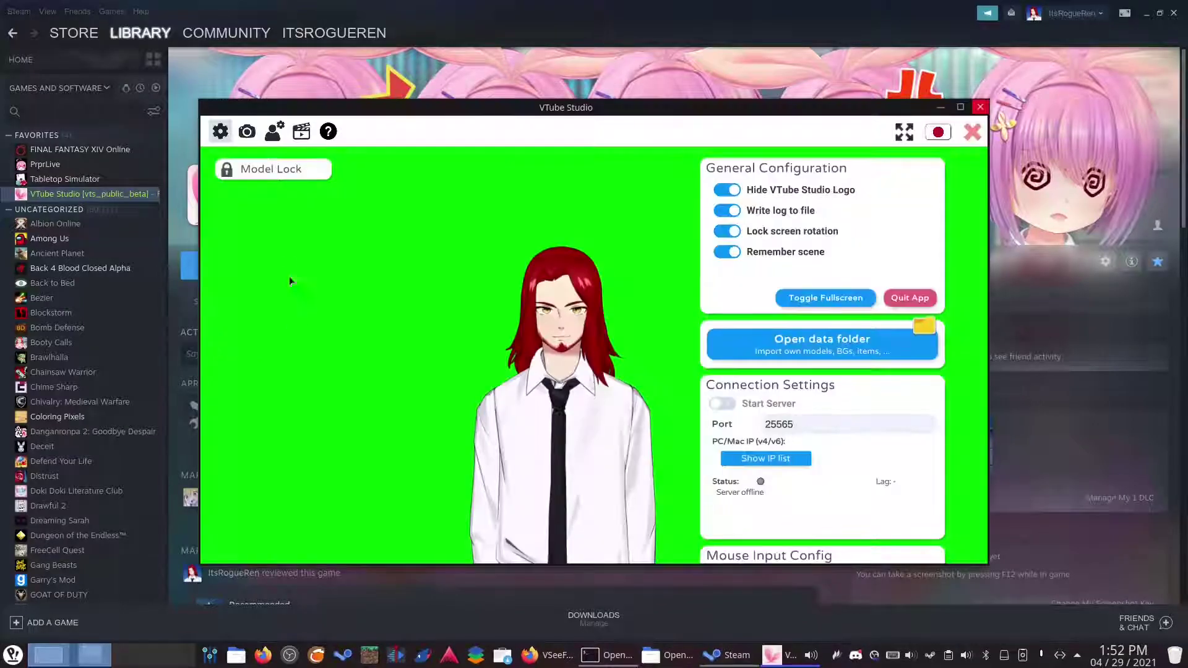
Step: Choose VTubeStudioCam as the tracking webcam with a 4 x 4 resolution, 120 FPS and the XRGB color format
{"action": "left_click", "coordinate": [245, 133]}
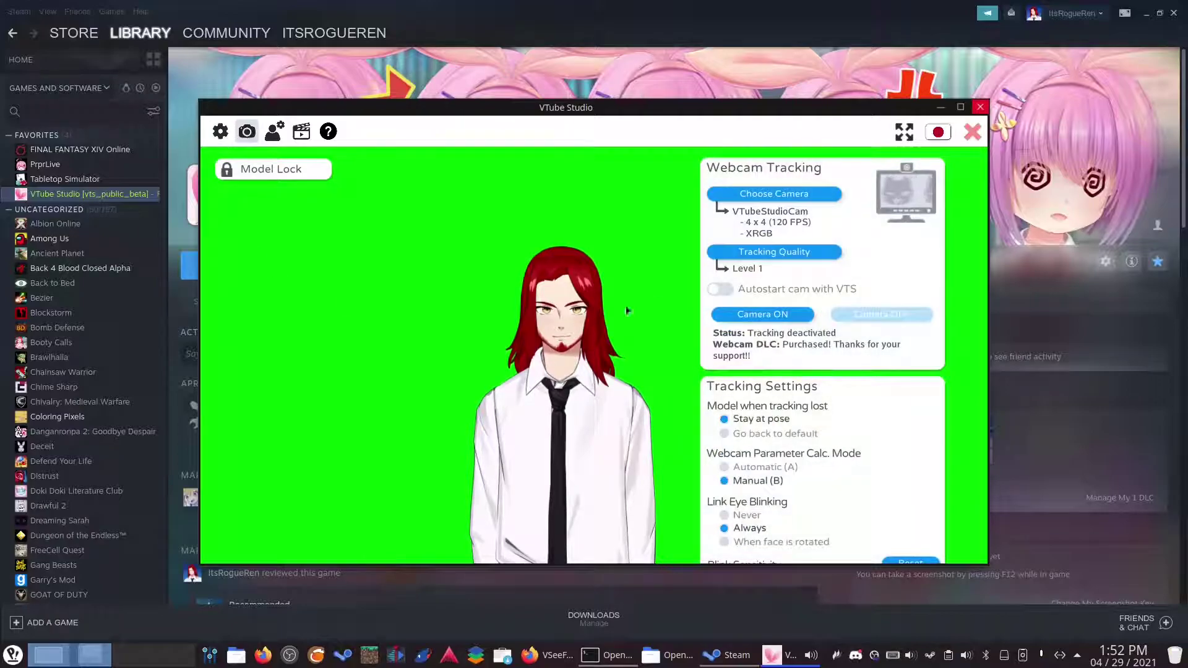
{"action": "left_click", "coordinate": [758, 197]}
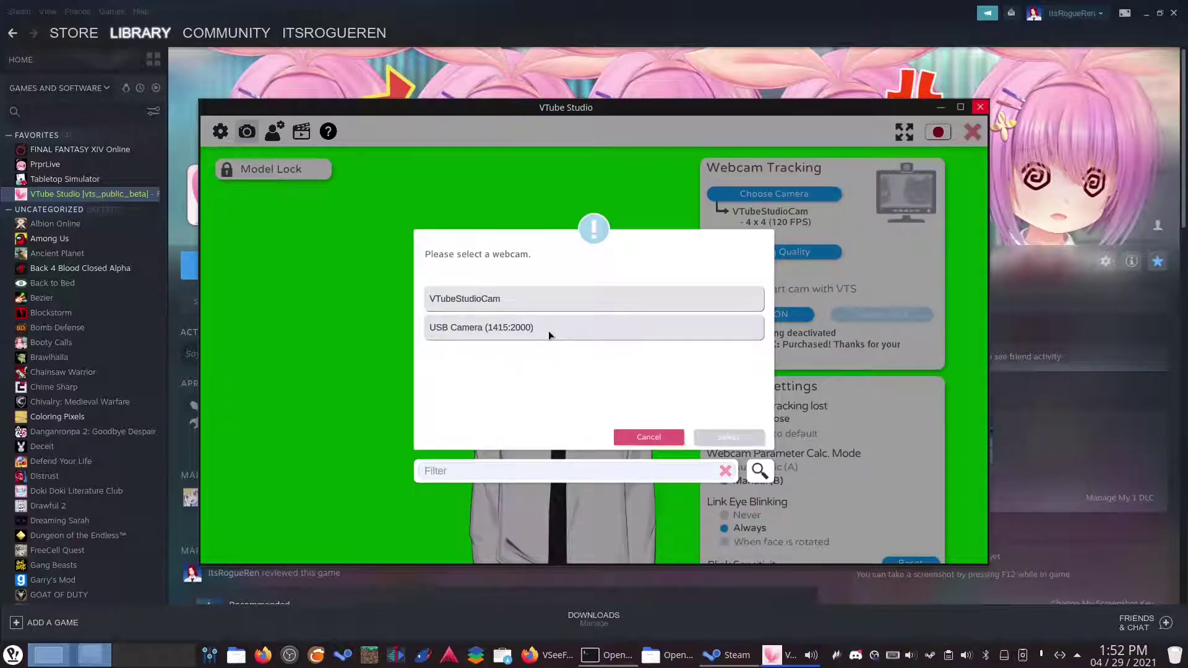
{"action": "left_click", "coordinate": [496, 302]}
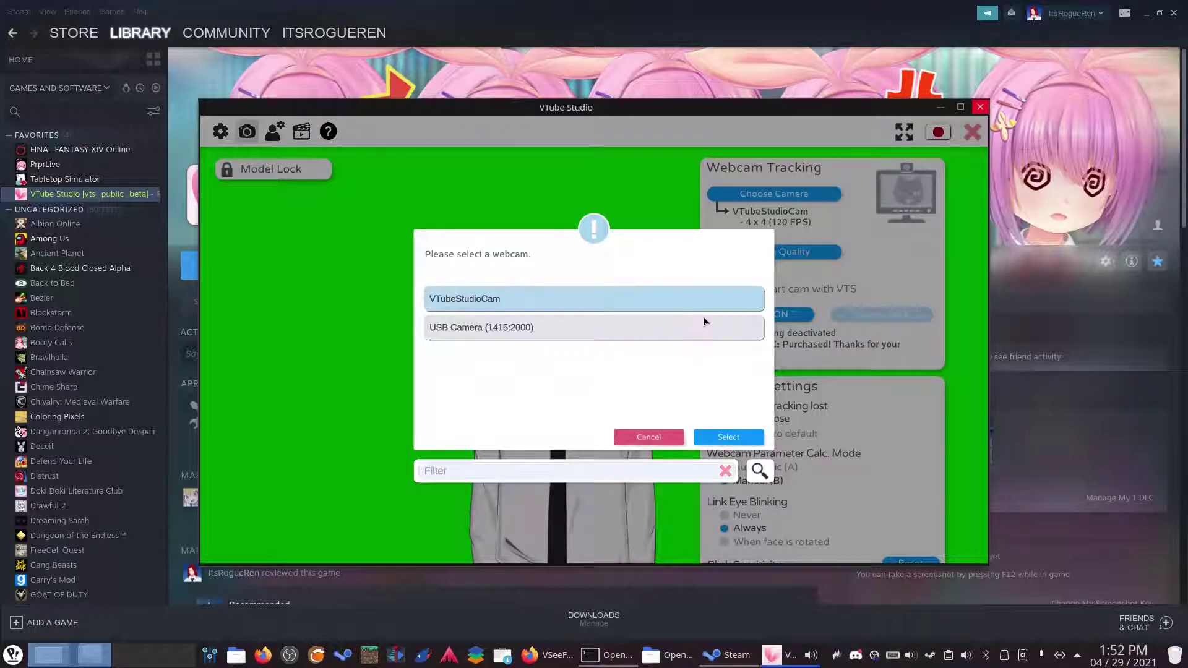
{"action": "left_click", "coordinate": [715, 437]}
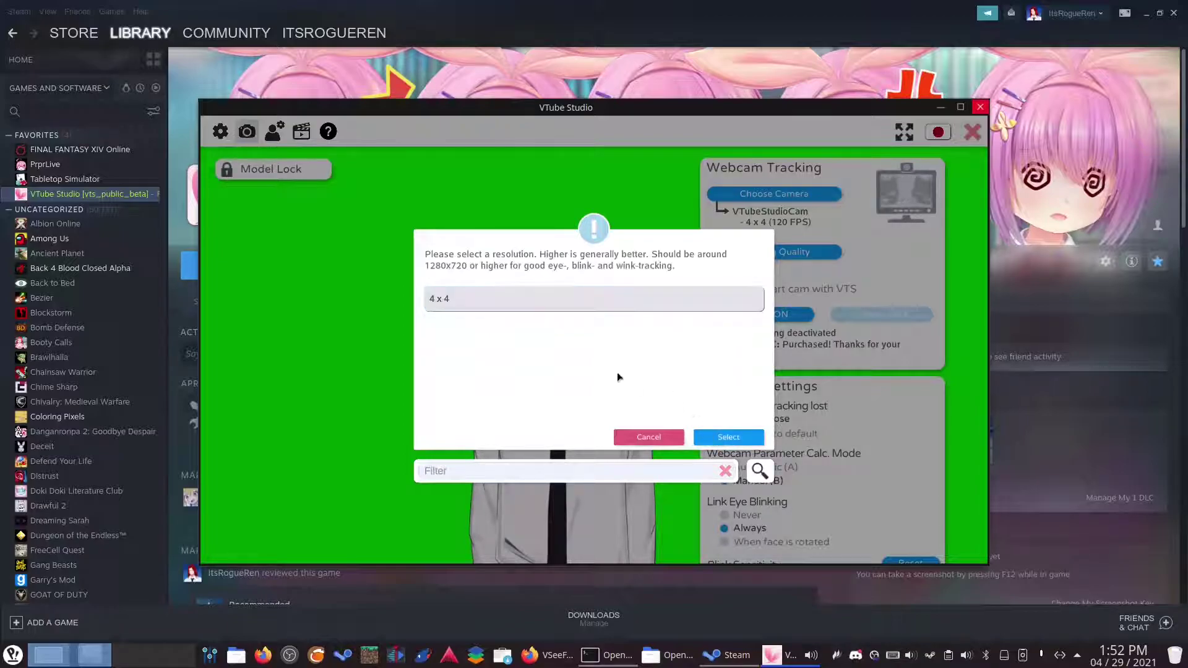
{"action": "left_click", "coordinate": [484, 298]}
{"action": "left_click", "coordinate": [724, 438]}
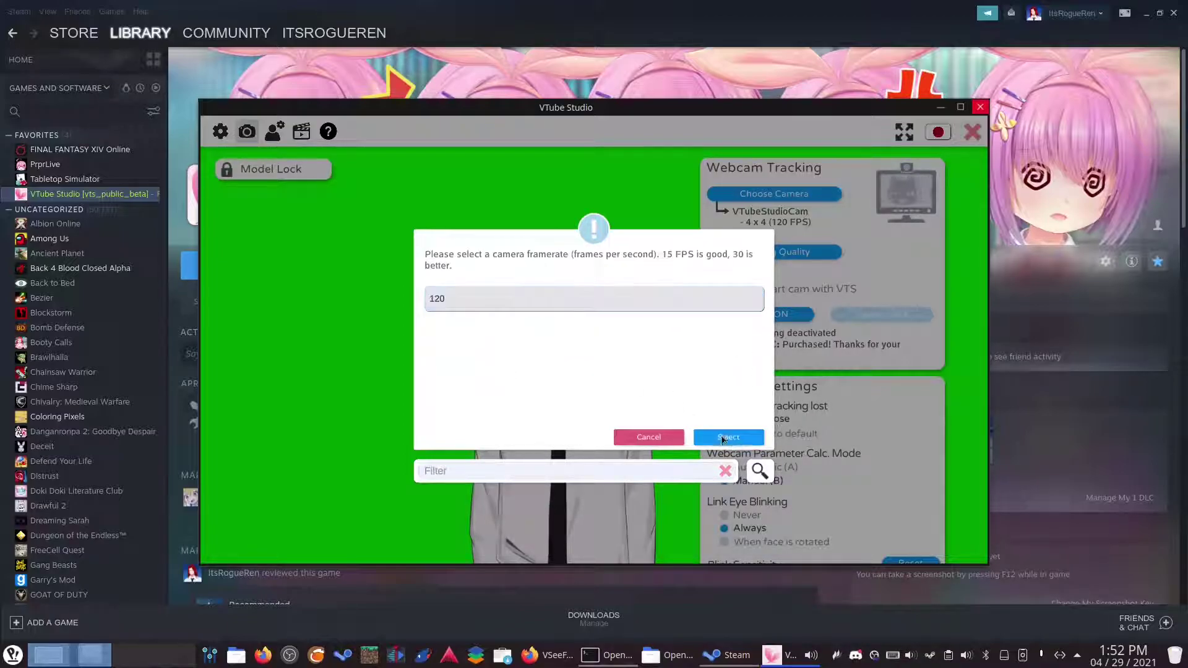
{"action": "left_click", "coordinate": [545, 310]}
{"action": "left_click", "coordinate": [732, 438]}
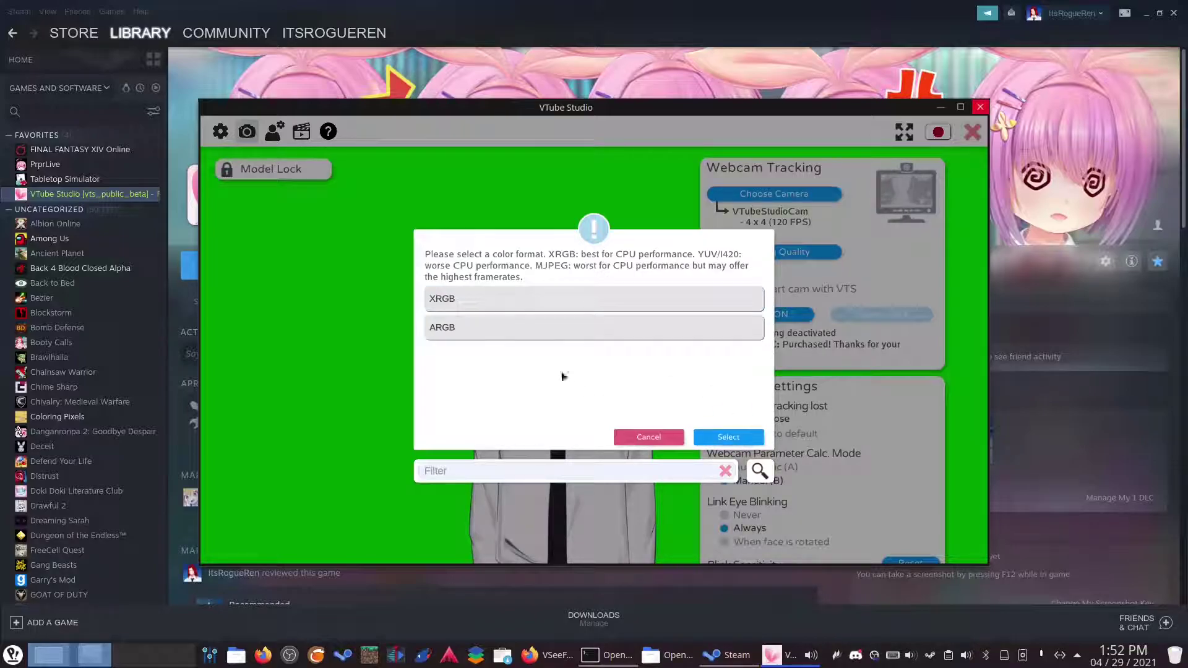
{"action": "left_click", "coordinate": [519, 297]}
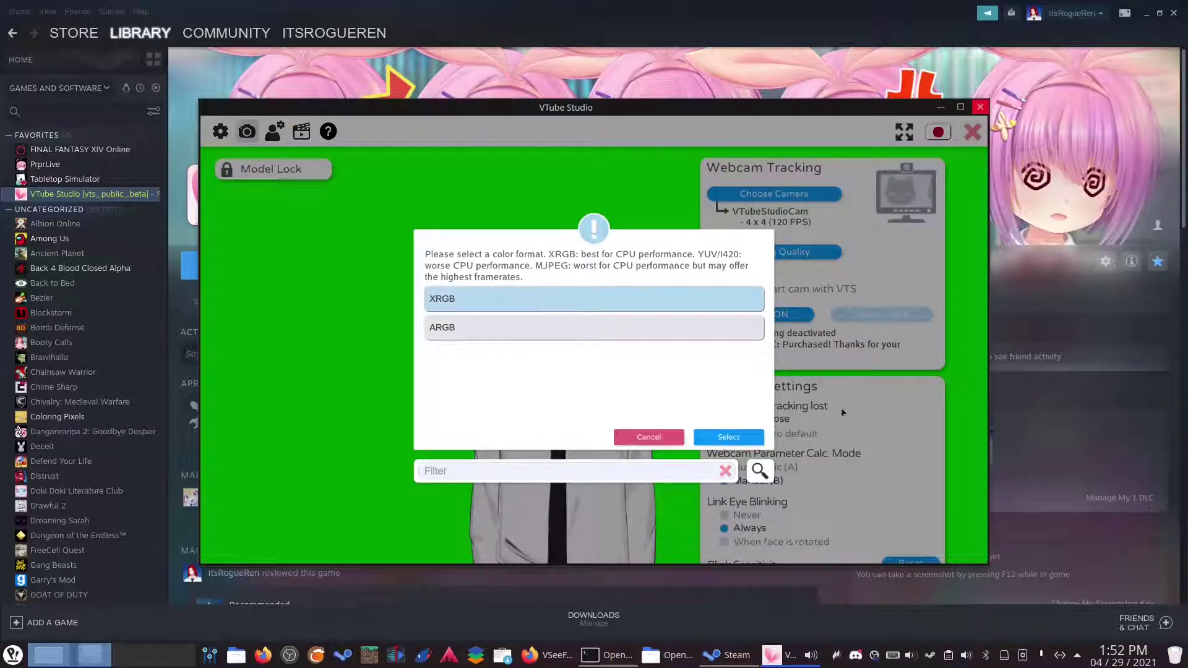
{"action": "left_click", "coordinate": [726, 437]}
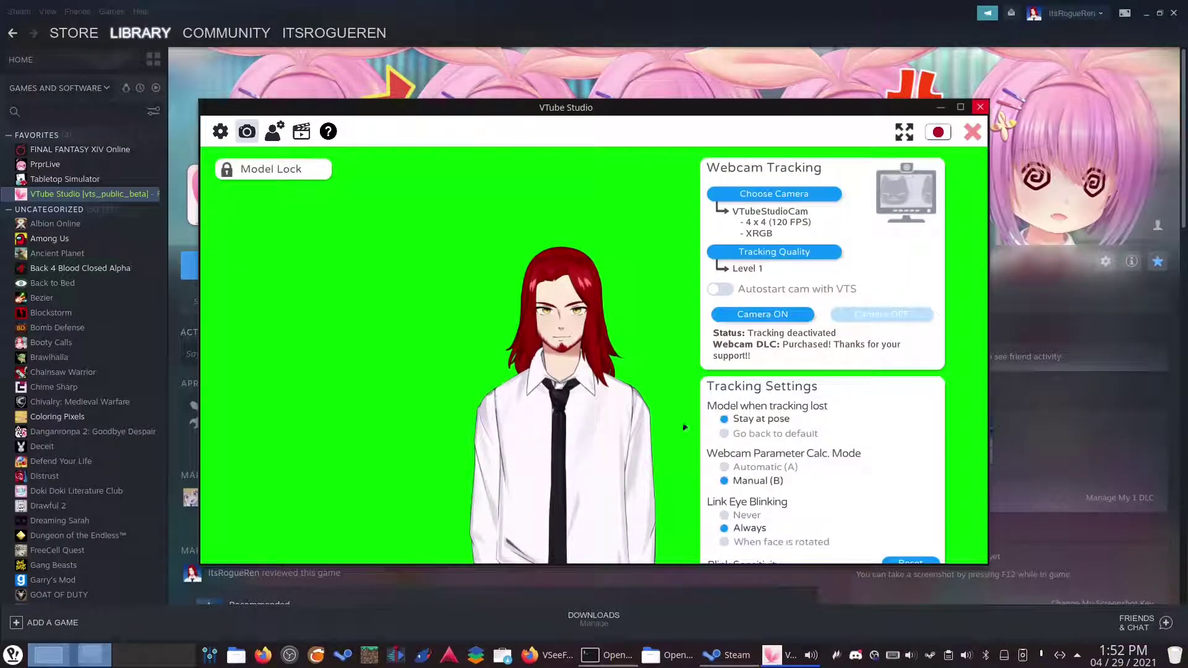
Step: Turn on webcam tracking, switch it off and on again, and close the face tracking preview
{"action": "left_click", "coordinate": [787, 315]}
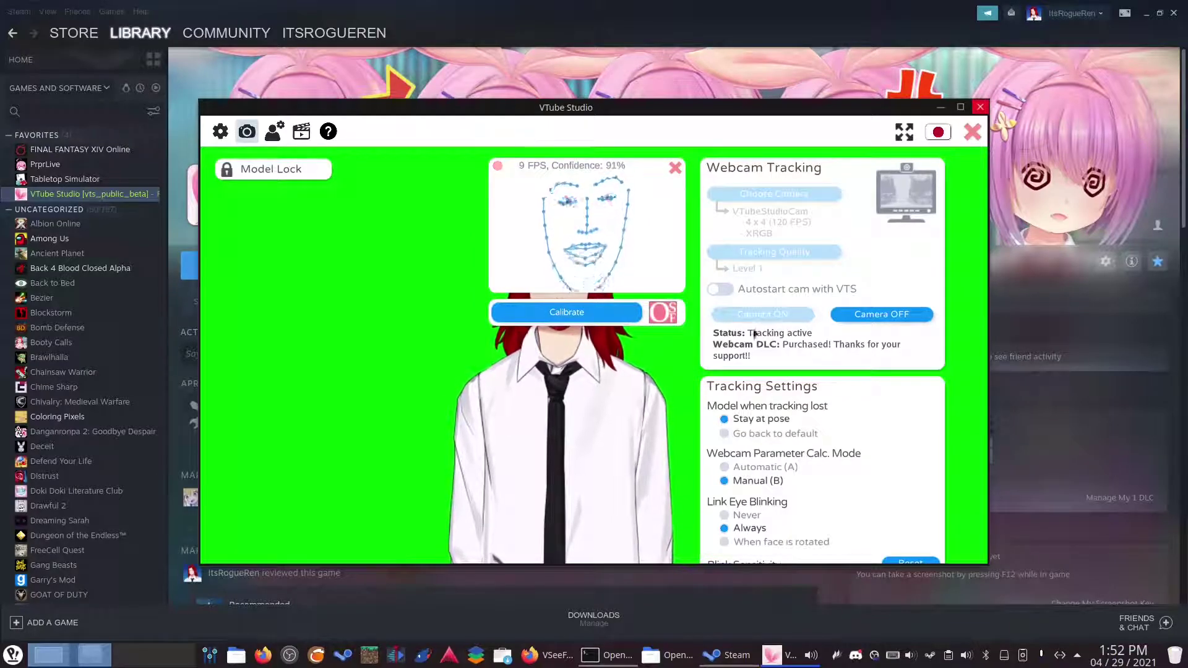
{"action": "left_click", "coordinate": [675, 169]}
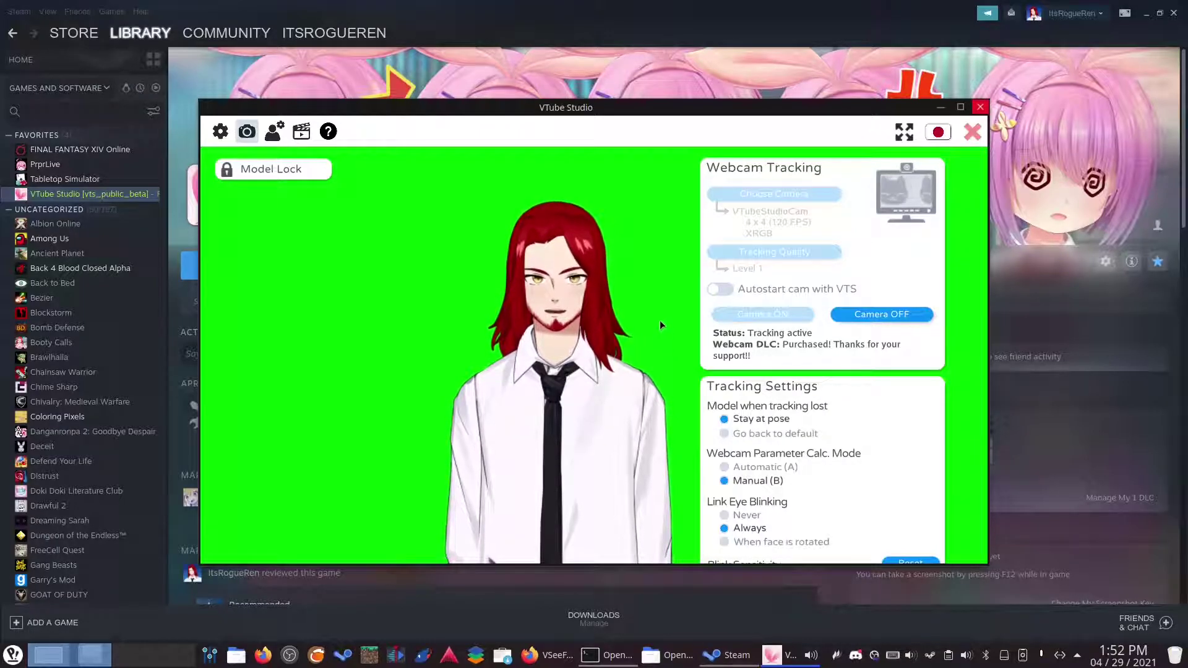
{"action": "left_click", "coordinate": [874, 316]}
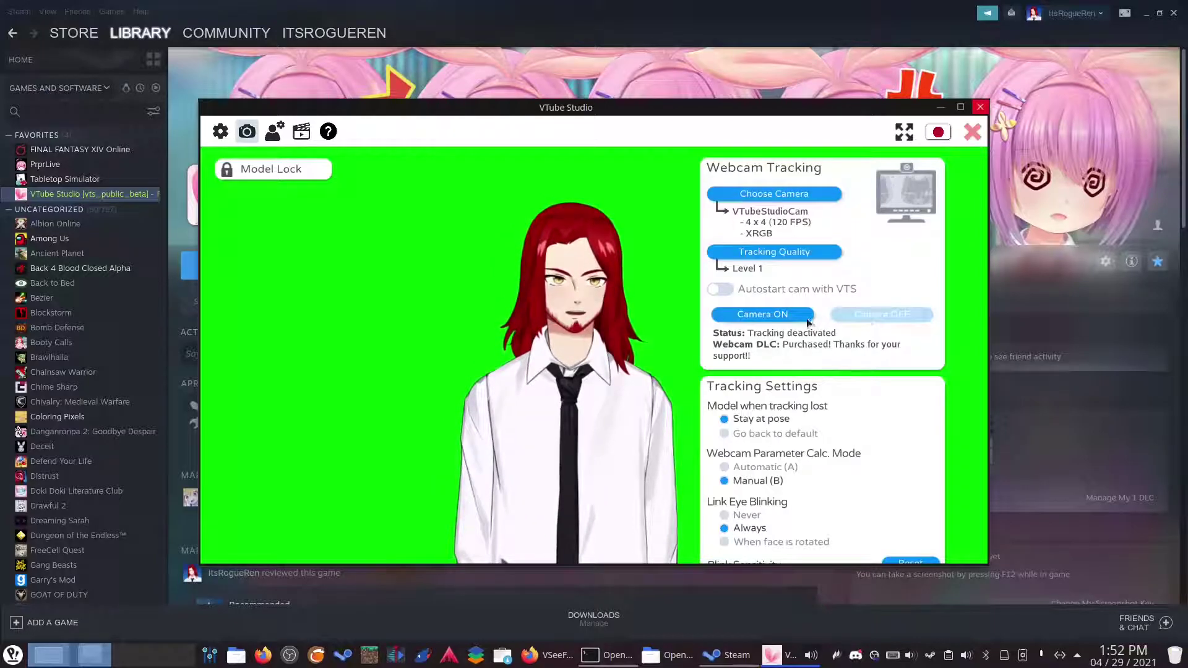
{"action": "left_click", "coordinate": [762, 314]}
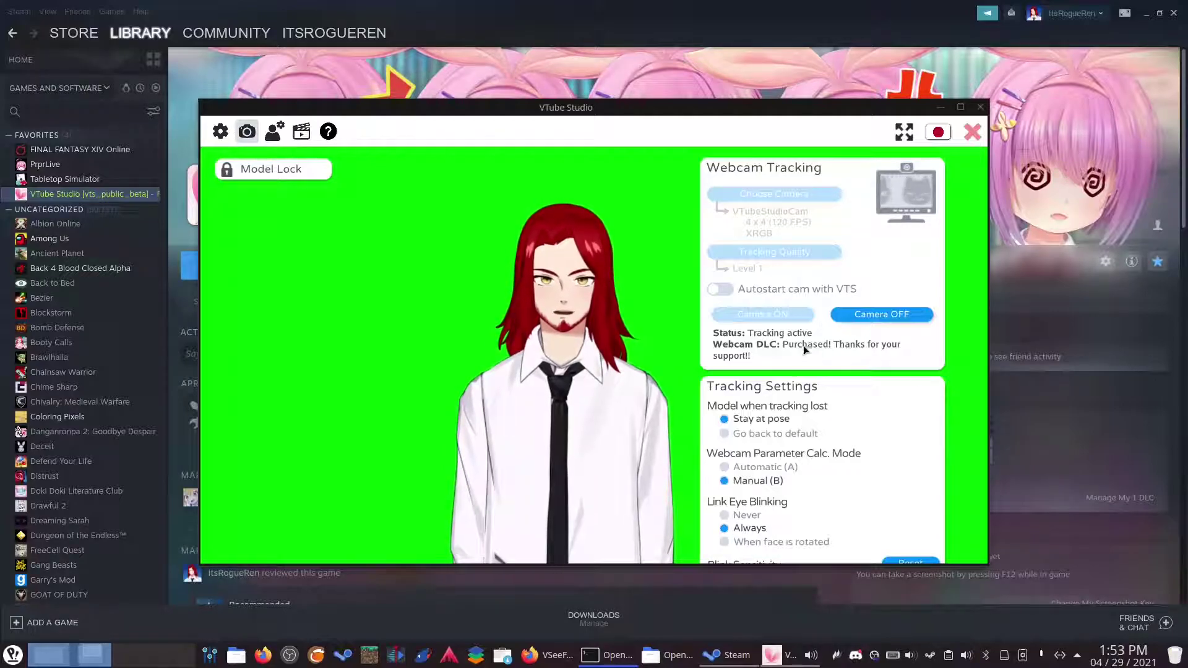
{"action": "left_click", "coordinate": [905, 193]}
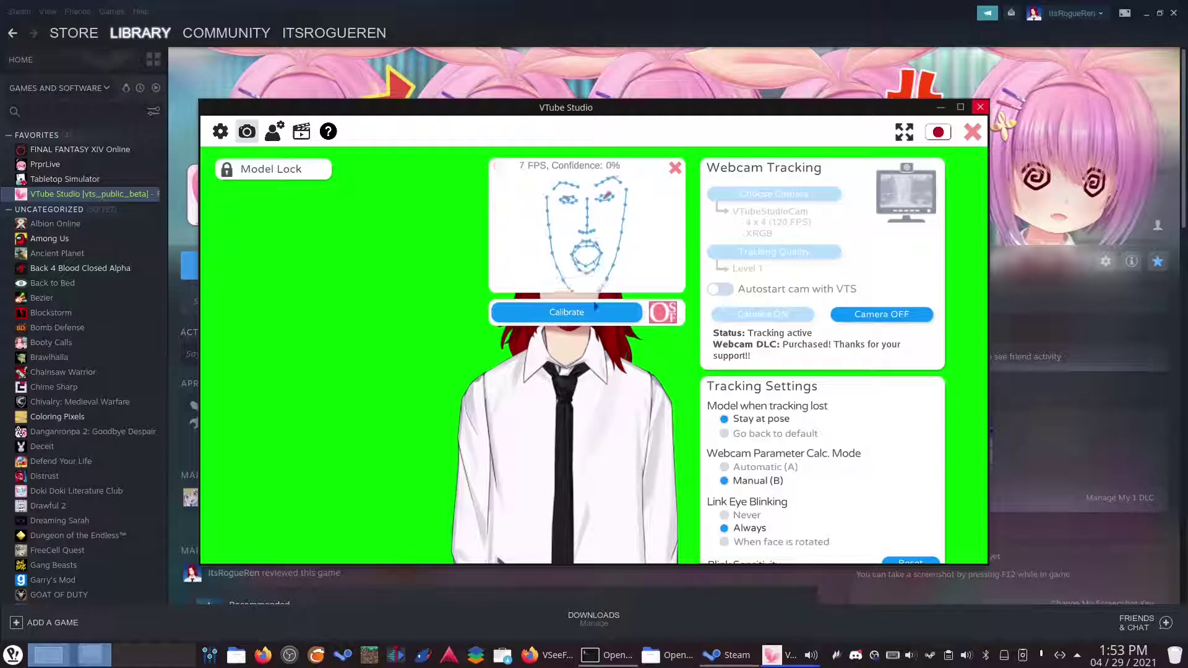
{"action": "left_click", "coordinate": [675, 168]}
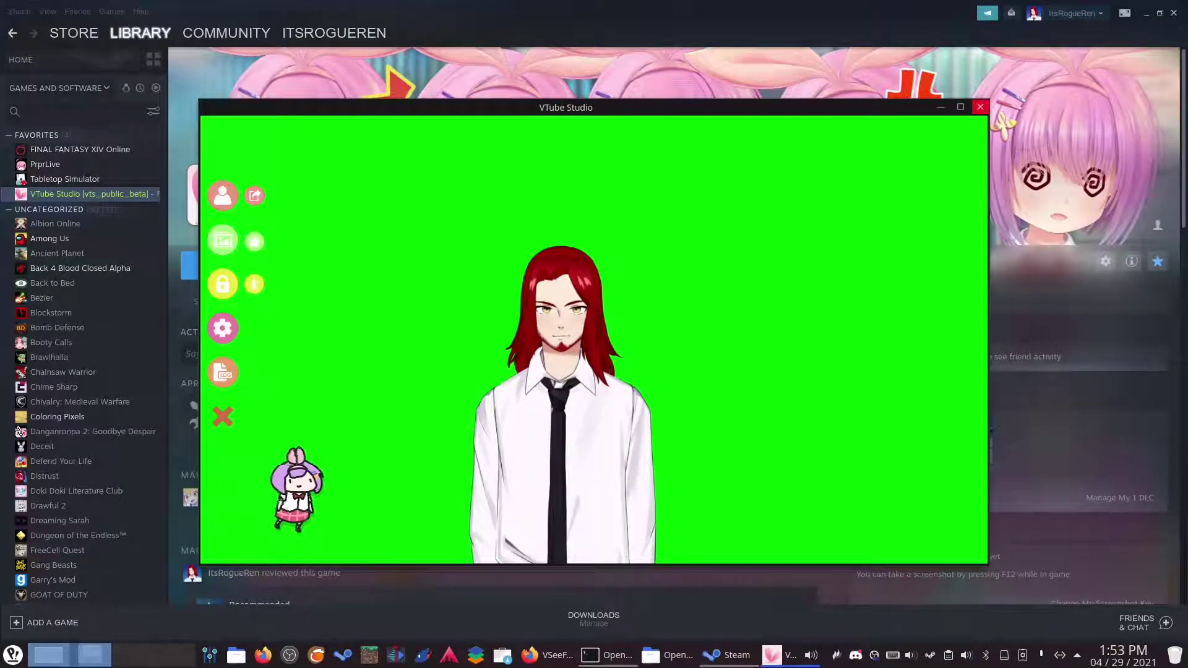
Step: Open the webcam tracking settings, turn the camera on and dismiss the face preview
{"action": "left_click", "coordinate": [222, 328]}
{"action": "left_click", "coordinate": [247, 131]}
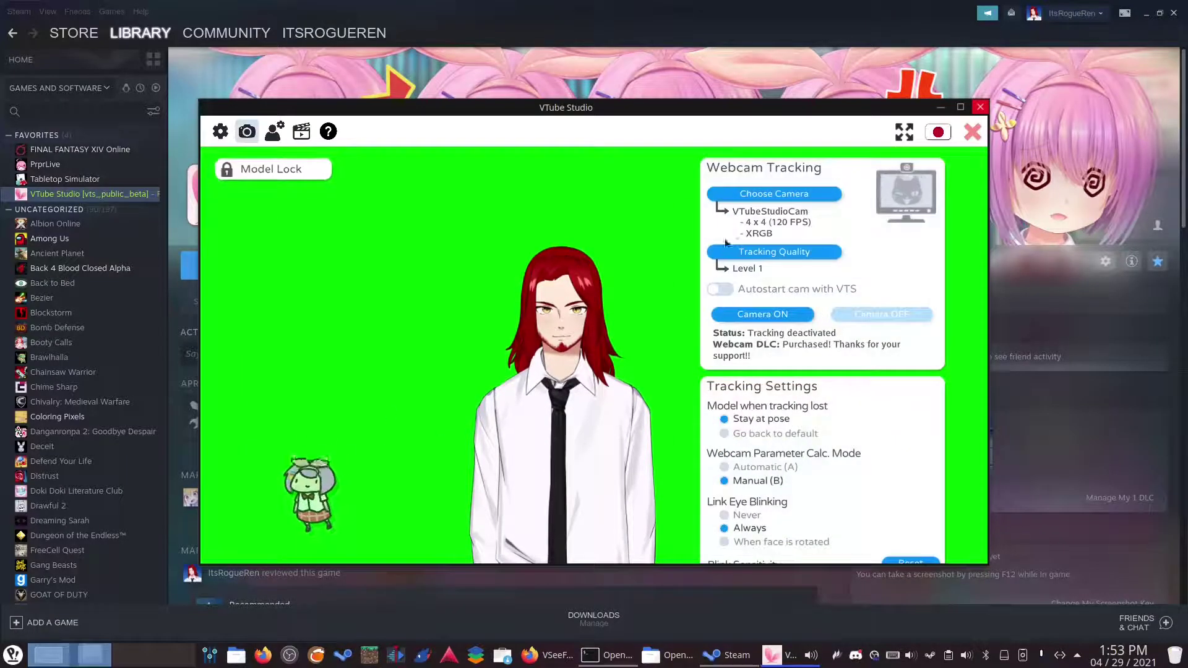
{"action": "left_click", "coordinate": [762, 314]}
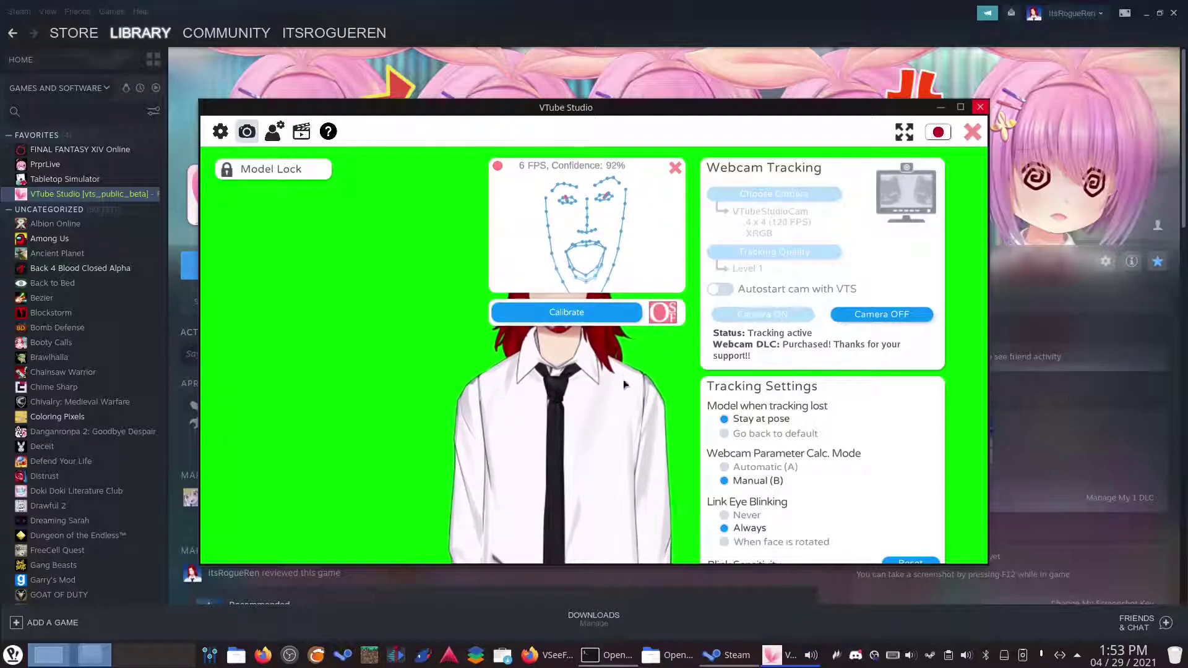
{"action": "left_click", "coordinate": [675, 168]}
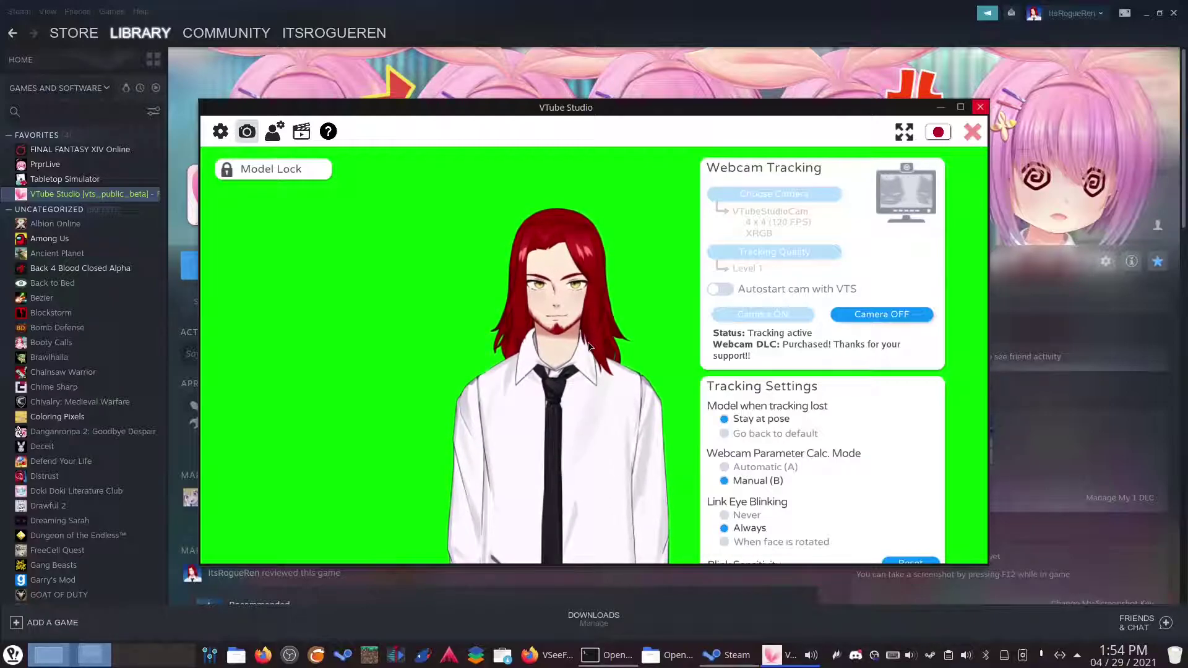
Step: Look through the tracking sensitivity settings and the model settings
{"action": "scroll", "coordinate": [836, 466], "scroll_direction": "down", "scroll_amount": 3}
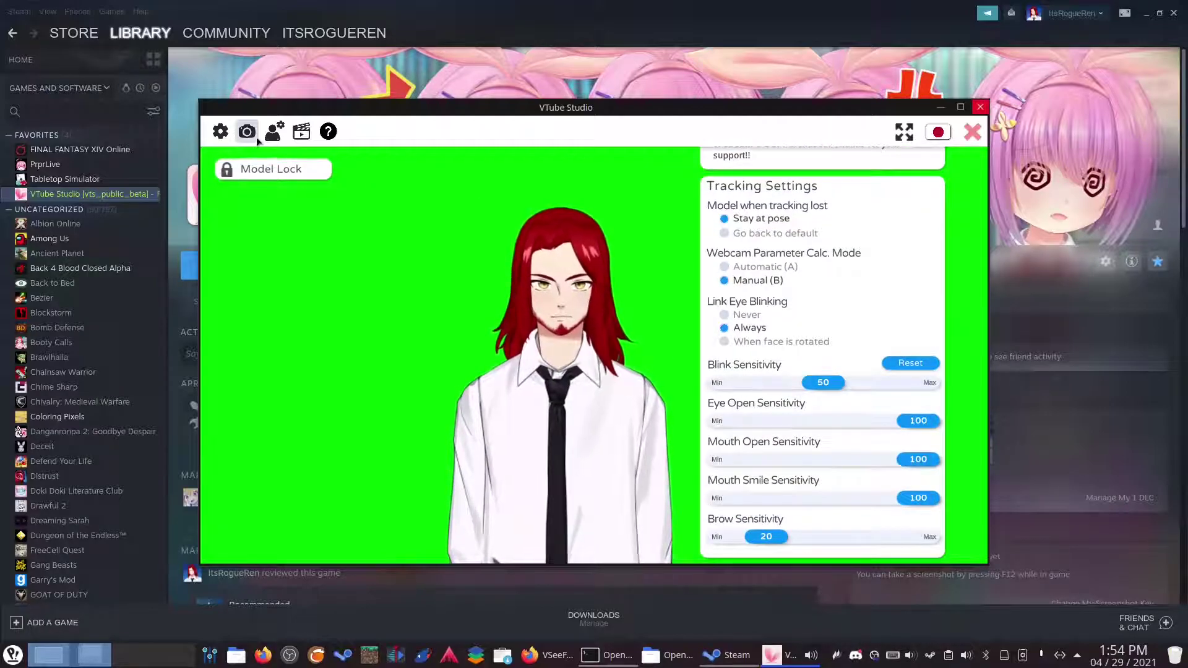
{"action": "left_click", "coordinate": [275, 130]}
{"action": "scroll", "coordinate": [781, 334], "scroll_direction": "down", "scroll_amount": 5}
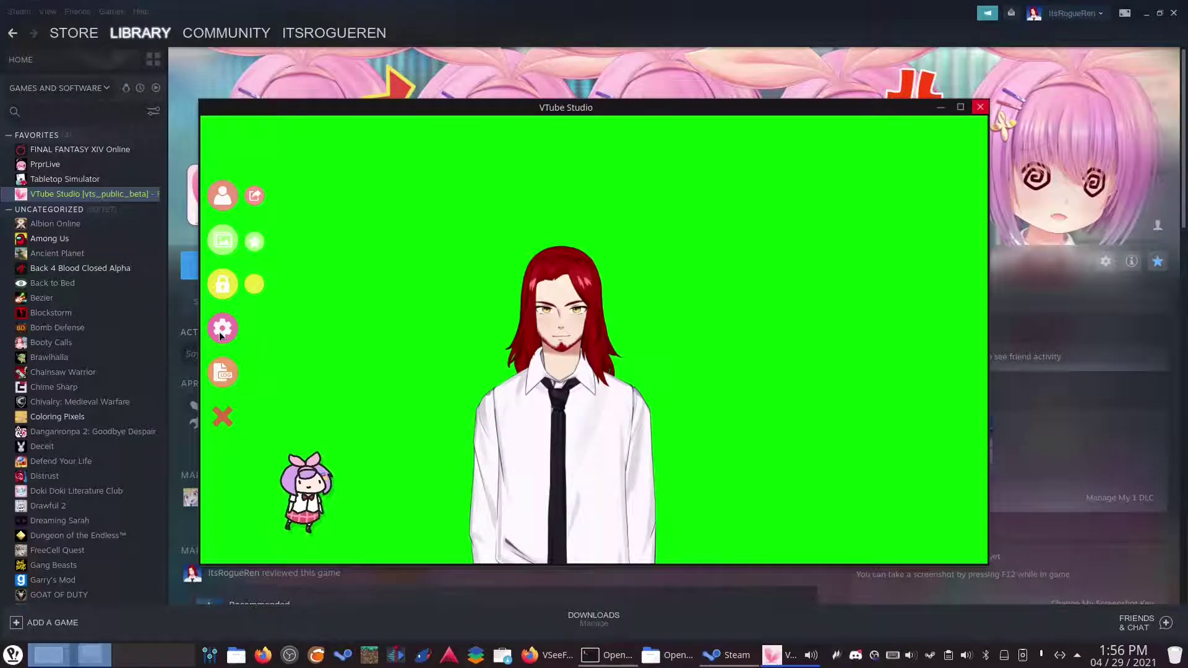
Step: Open the settings, close VTube Studio and launch it again from its Steam library page
{"action": "left_click", "coordinate": [224, 331]}
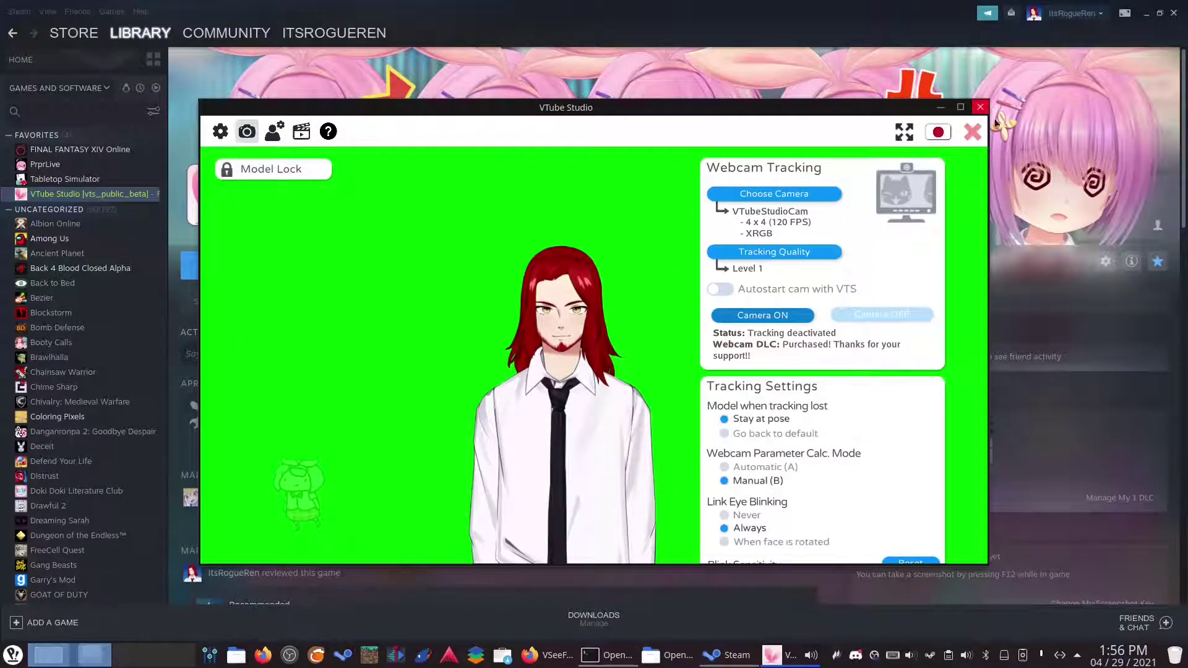
{"action": "left_click", "coordinate": [978, 108]}
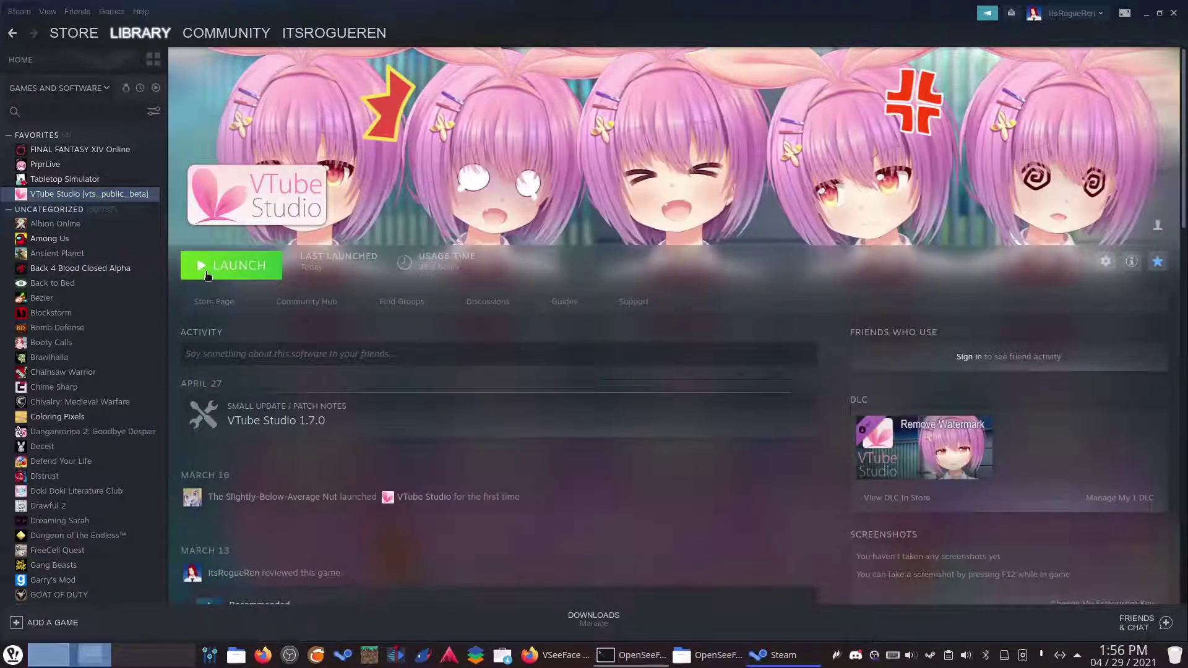
{"action": "left_click", "coordinate": [207, 276]}
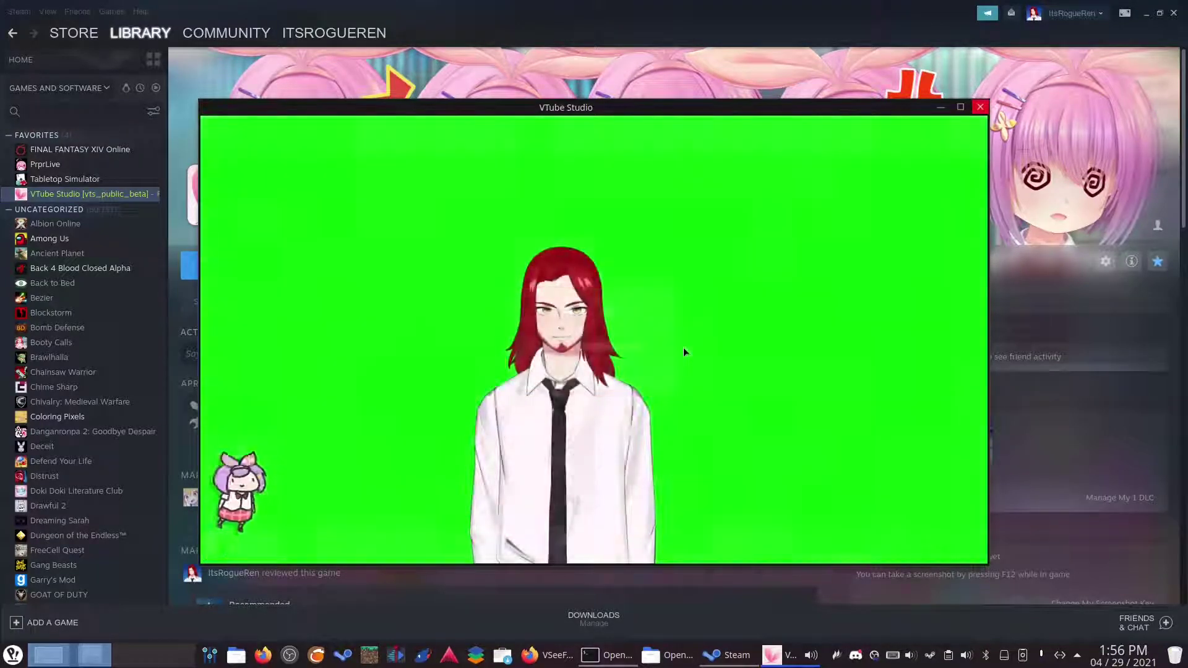
Step: Bring up the VTube Studio menu and try to choose a camera in the webcam tracking settings
{"action": "double_click", "coordinate": [683, 352]}
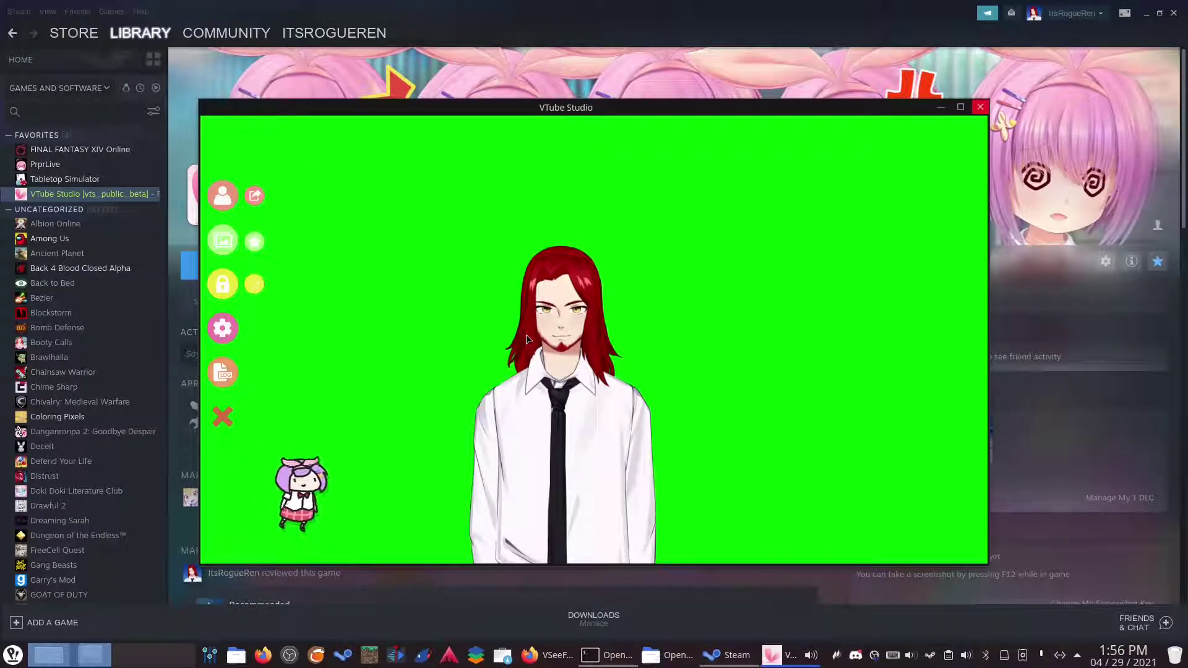
{"action": "left_click", "coordinate": [223, 329]}
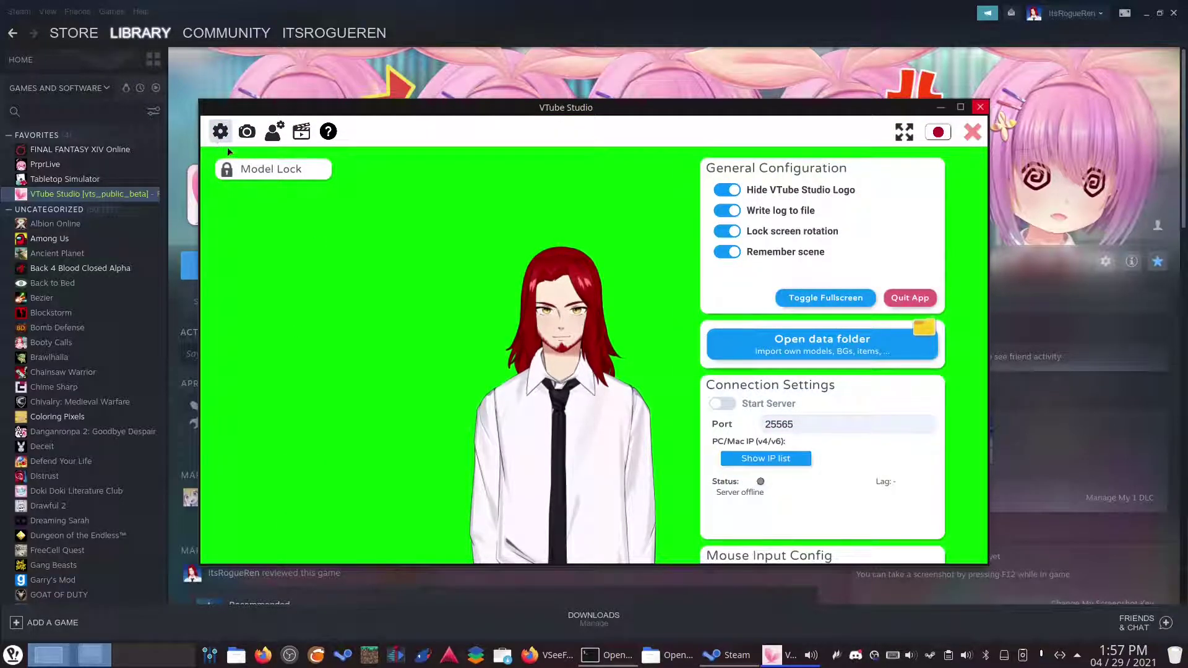
{"action": "left_click", "coordinate": [249, 134]}
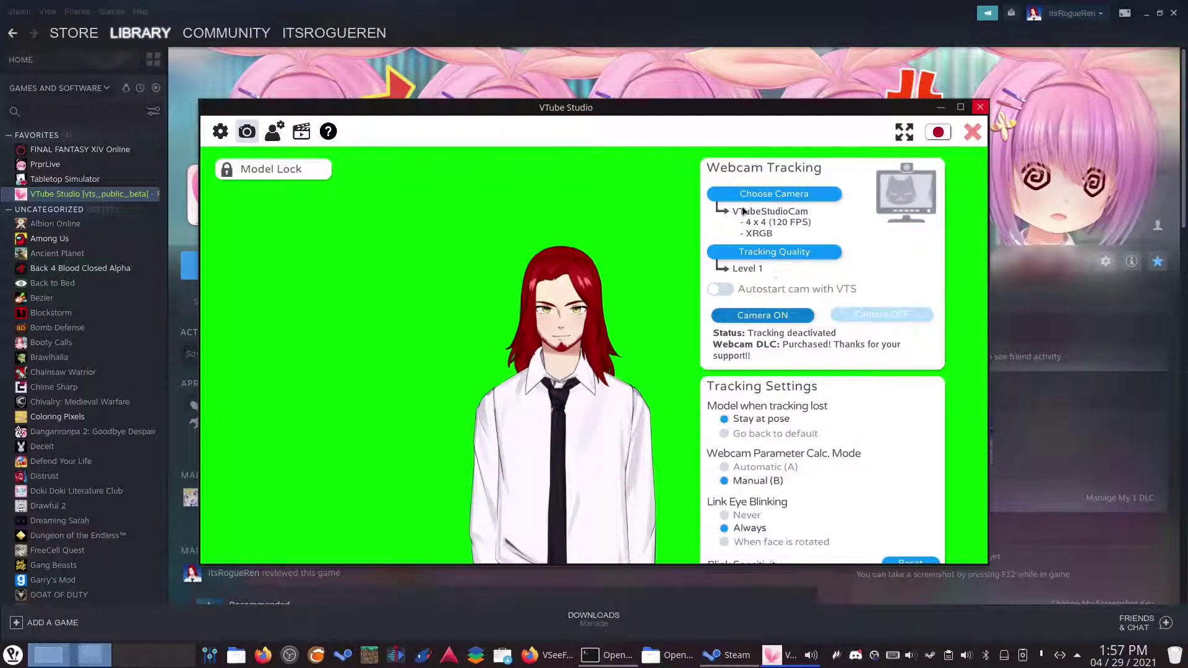
{"action": "left_click", "coordinate": [760, 197]}
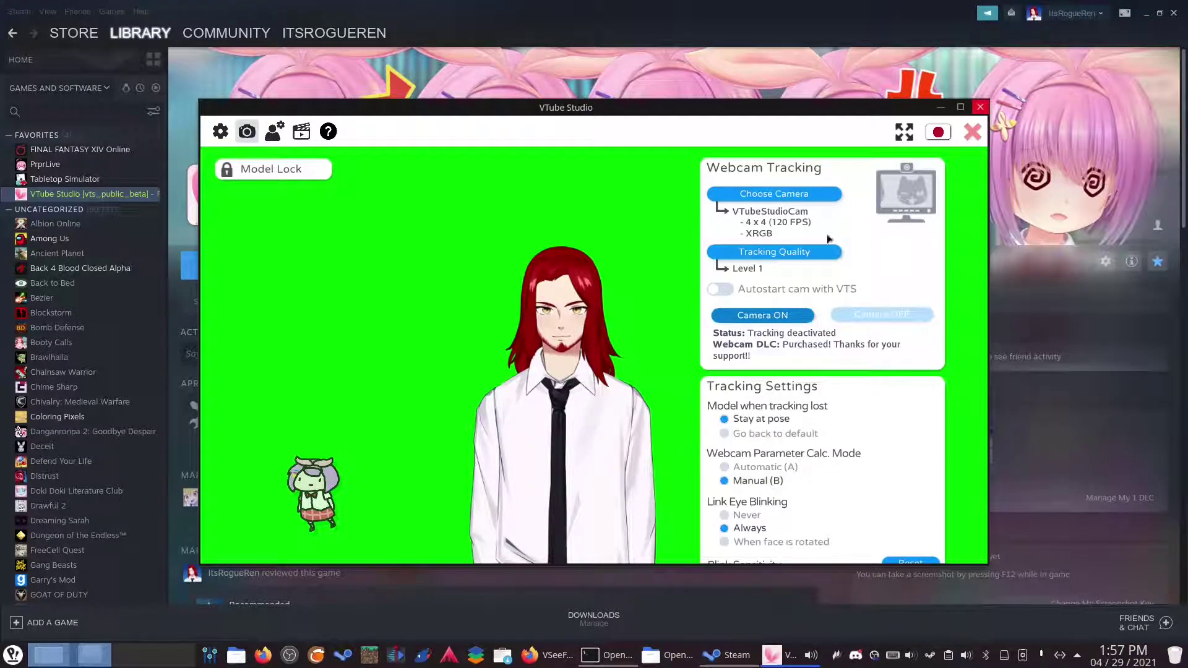
Step: Restart VTube Studio through Steam with webcam tracking active, and hide the face preview and the settings
{"action": "left_click", "coordinate": [192, 273]}
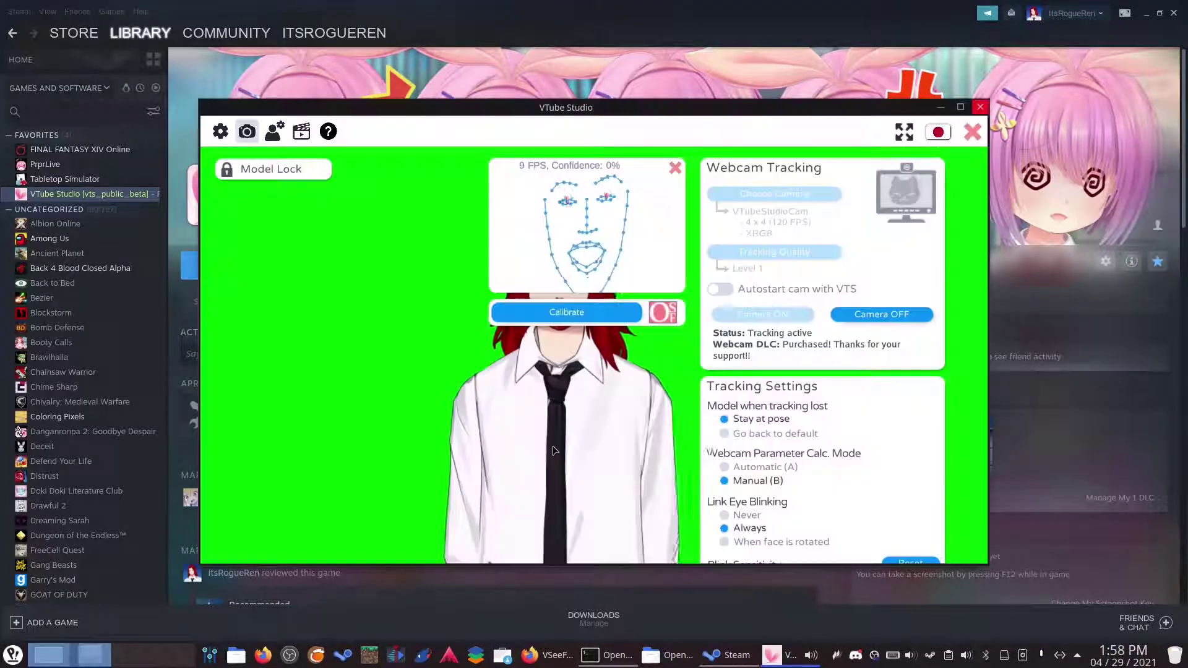
{"action": "left_click", "coordinate": [674, 169]}
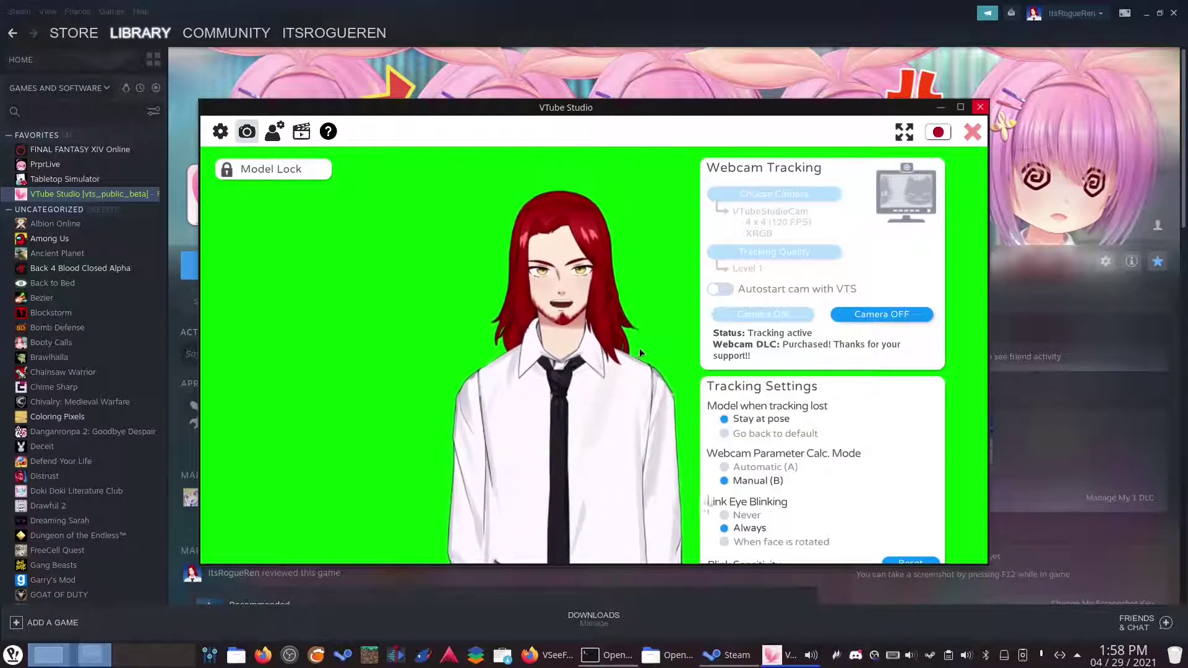
{"action": "scroll", "coordinate": [744, 224], "scroll_direction": "down", "scroll_amount": 2}
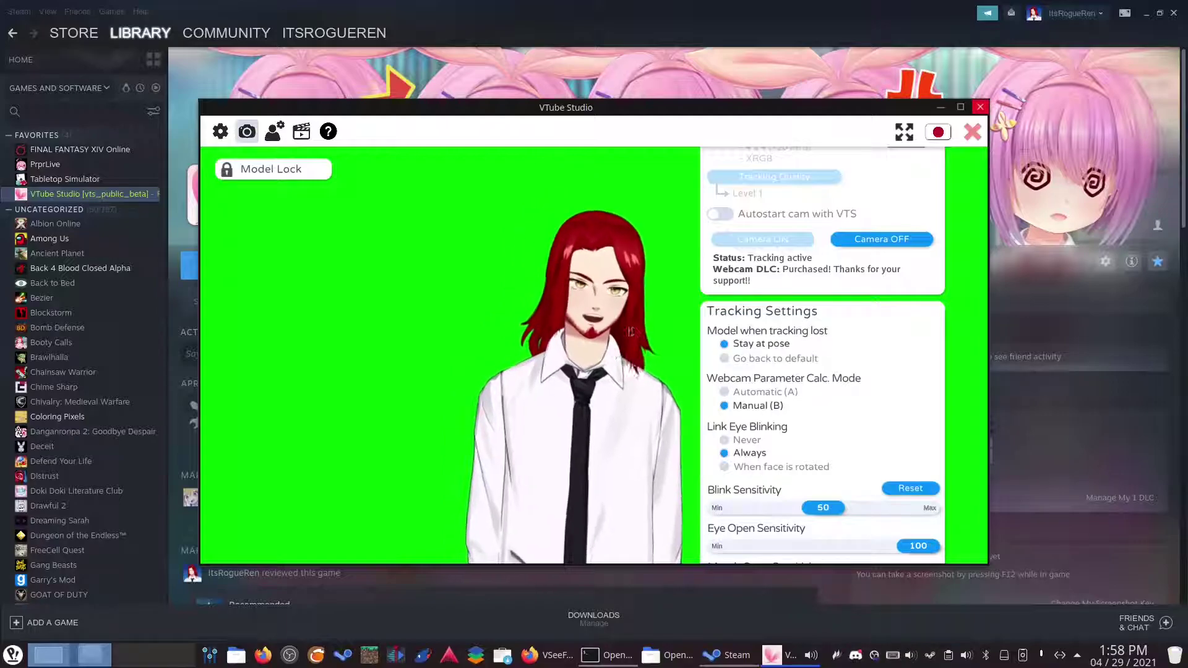
{"action": "double_click", "coordinate": [586, 528]}
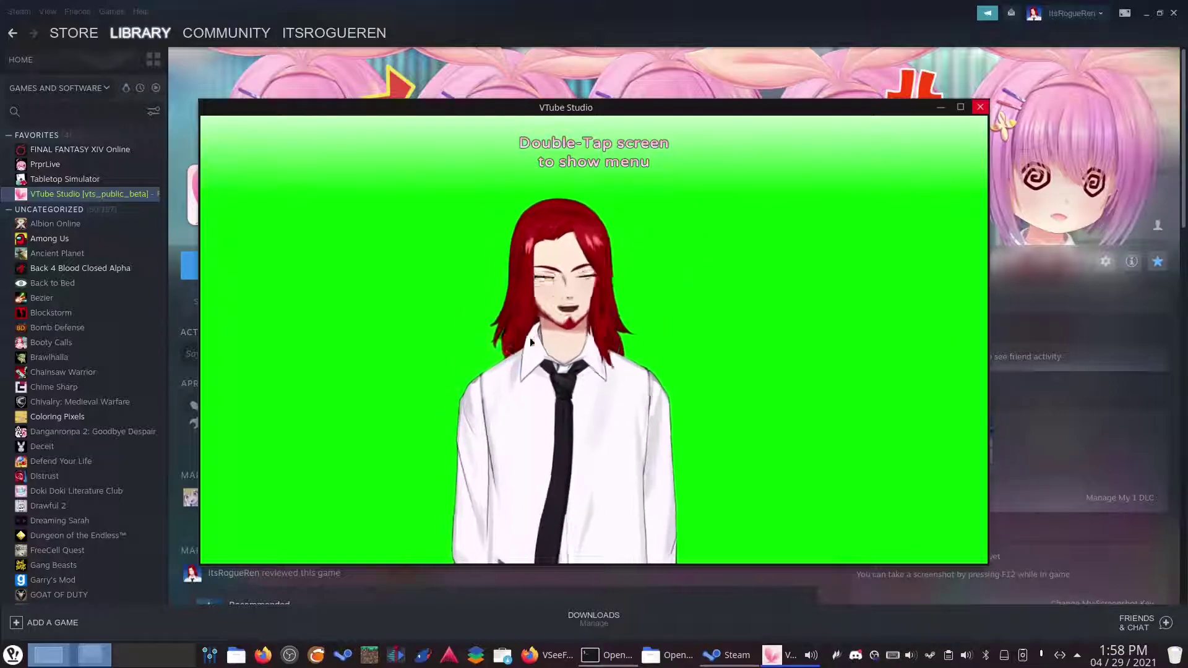